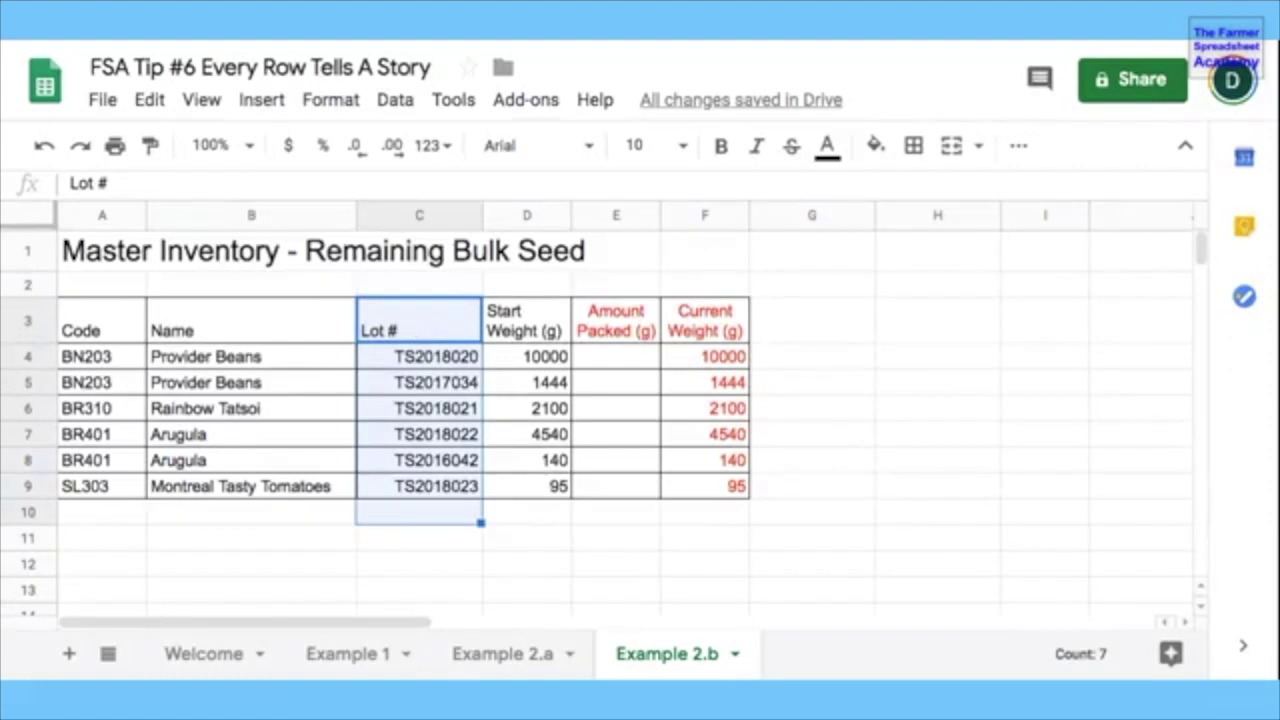
Step: Highlight the Start Weight (g) column from its header in D3 to D10 on the Example 2.b sheet
left_click(520, 333)
left_click_drag(520, 333, 518, 531)
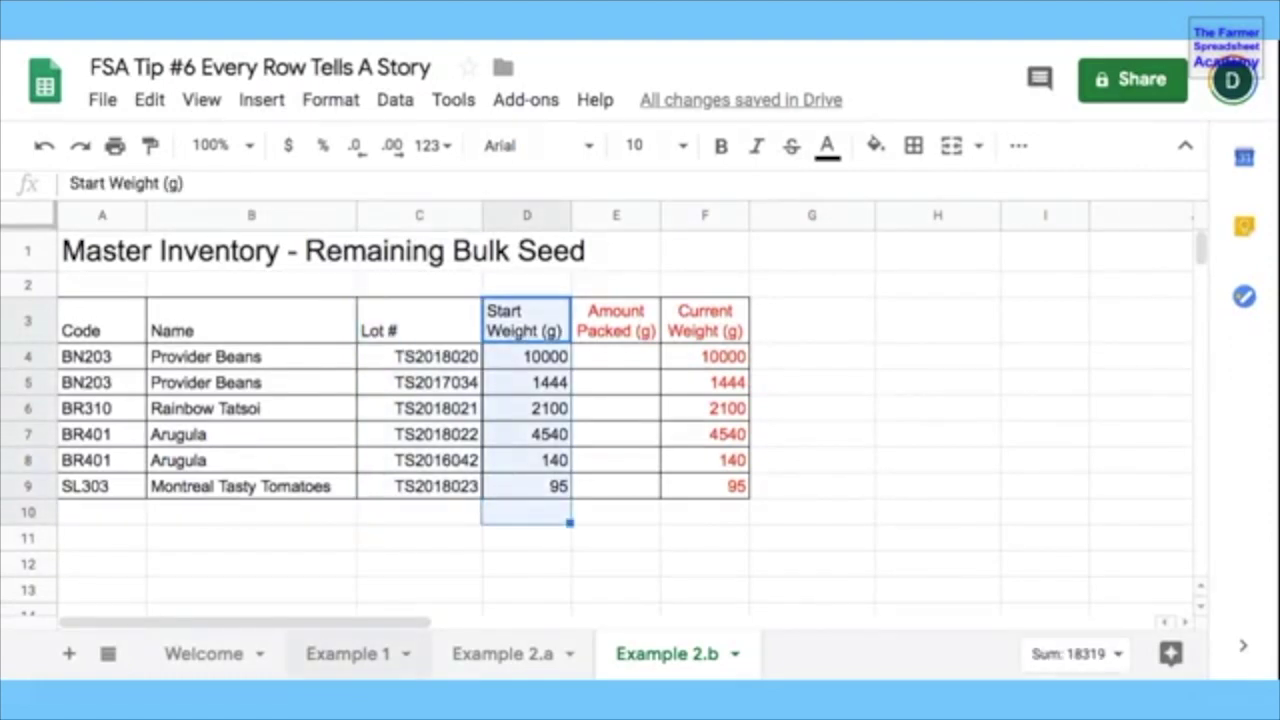
Step: On the Example 1 sheet, highlight the Code and Name columns, followed by the Lot # cells C3:C10
left_click(346, 653)
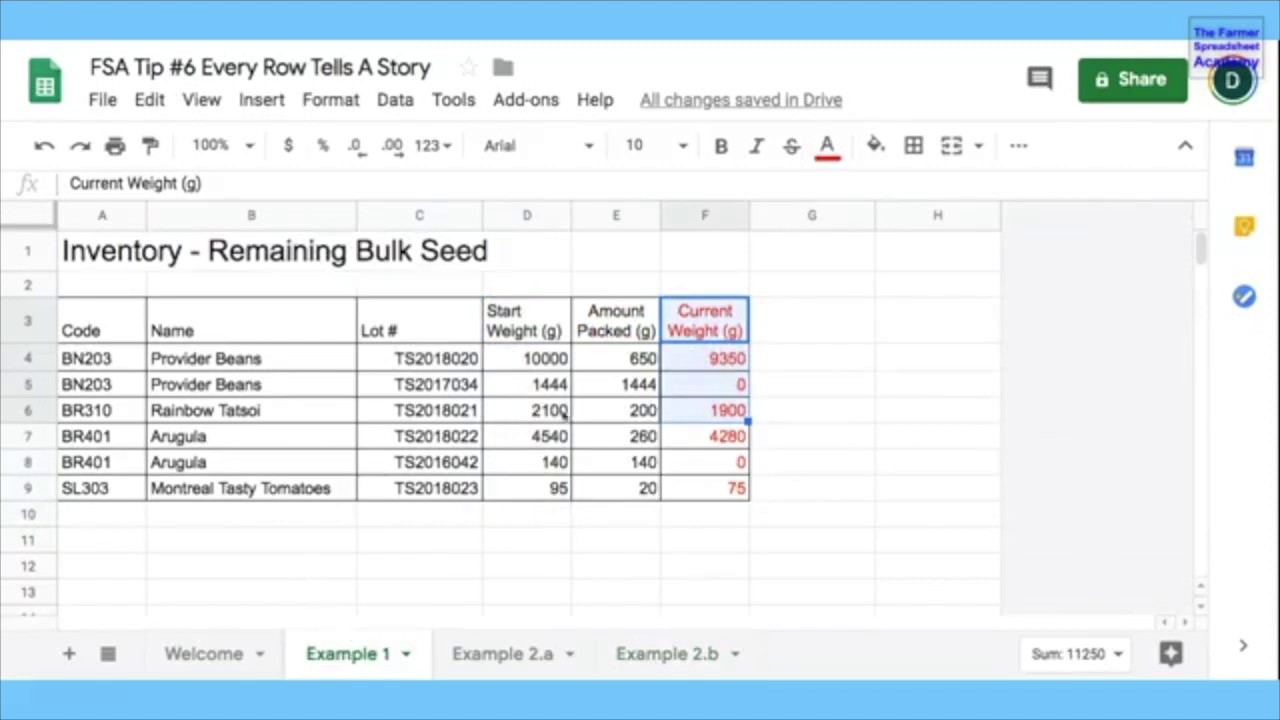
left_click_drag(73, 343, 255, 495)
left_click(441, 316)
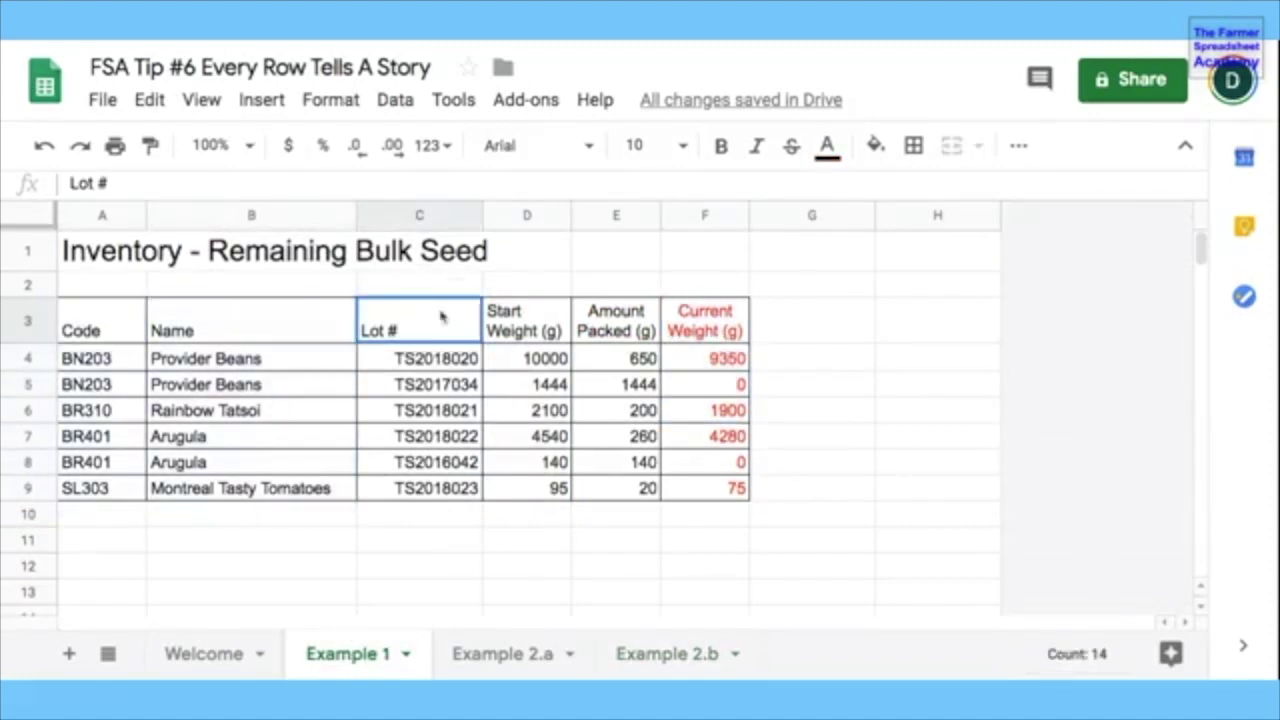
key("shift+Down")
key("shift+Down")
key("shift+Down")
key("shift+Down")
key("shift+Down")
key("shift+Down")
key("shift+Down")
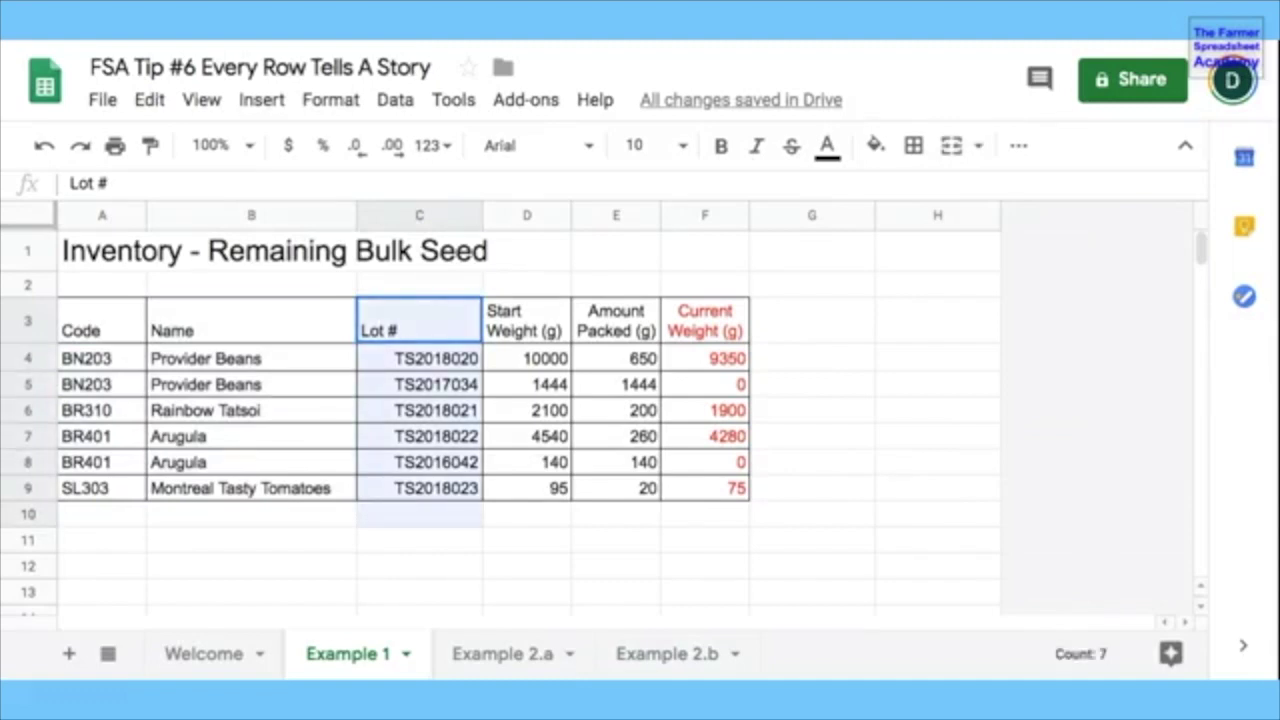
Step: Highlight the Start Weight (g) column of the Example 1 inventory, from D3 to D10
left_click(527, 322)
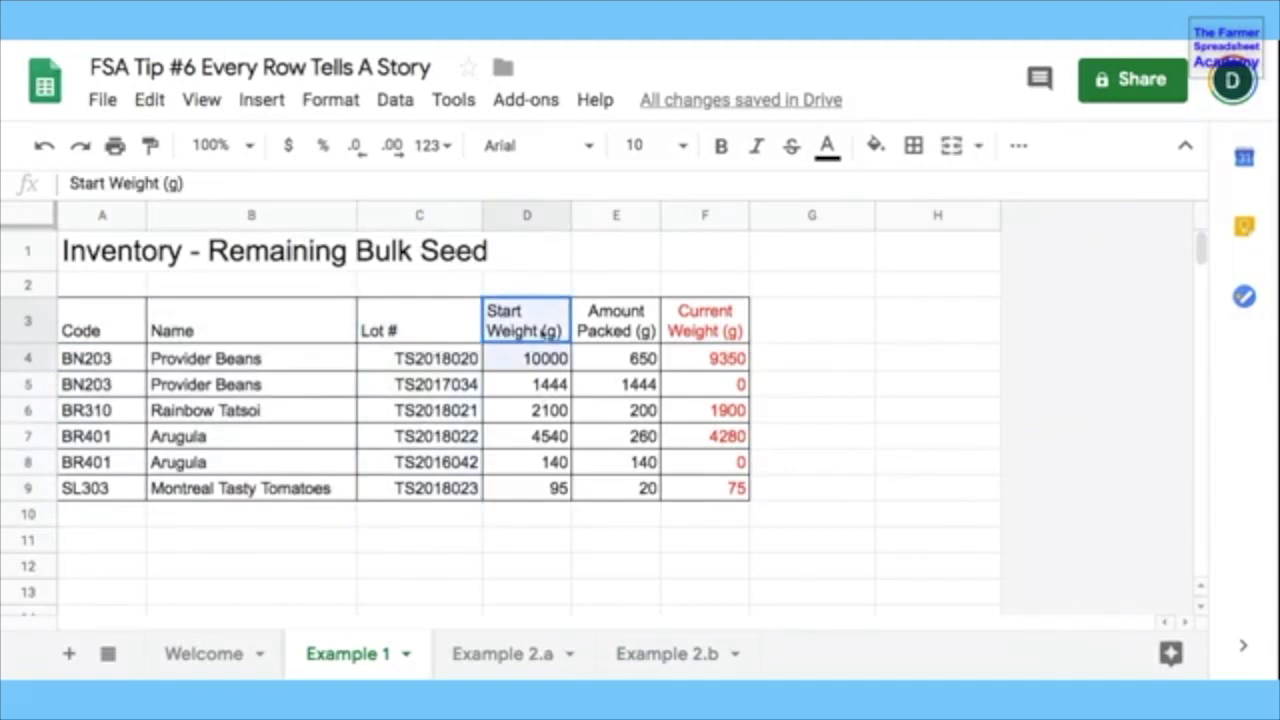
key("shift+Down")
key("shift+Down")
key("shift+Down")
key("shift+Down")
key("shift+Down")
key("shift+Down")
key("shift+Down")
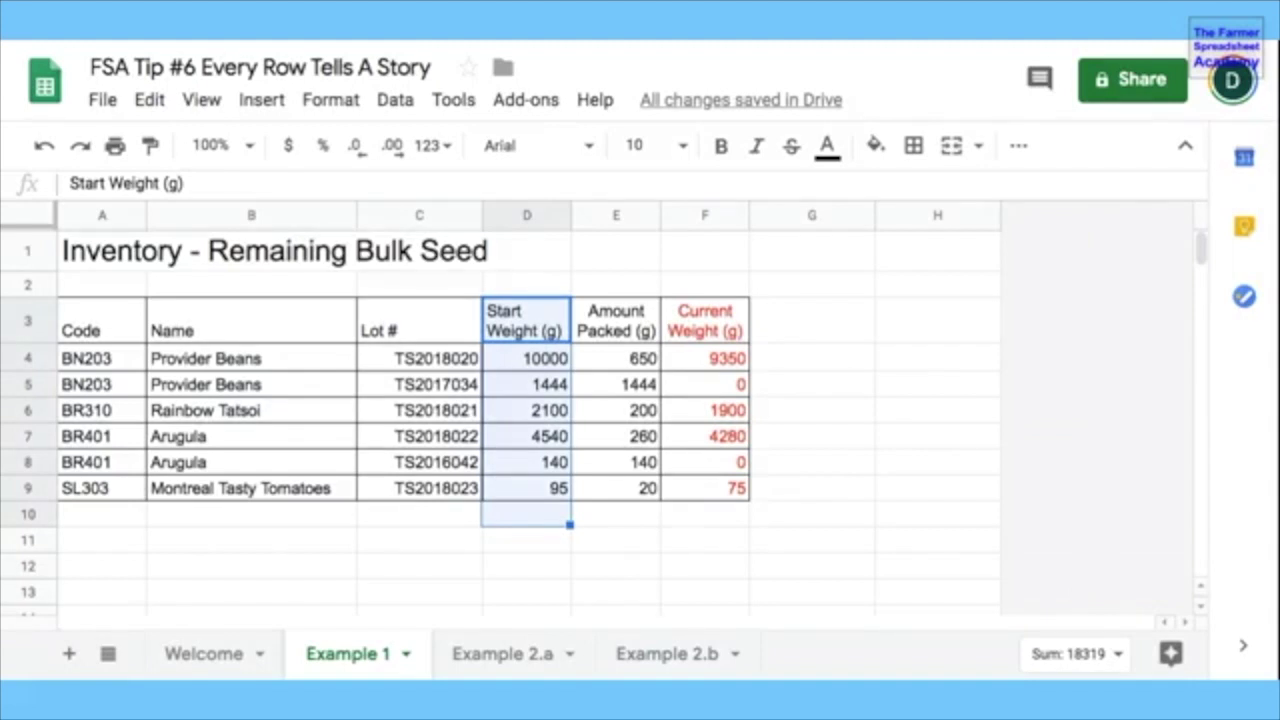
Step: Highlight the Amount Packed (g) column from its header in E3 to E10
left_click(625, 326)
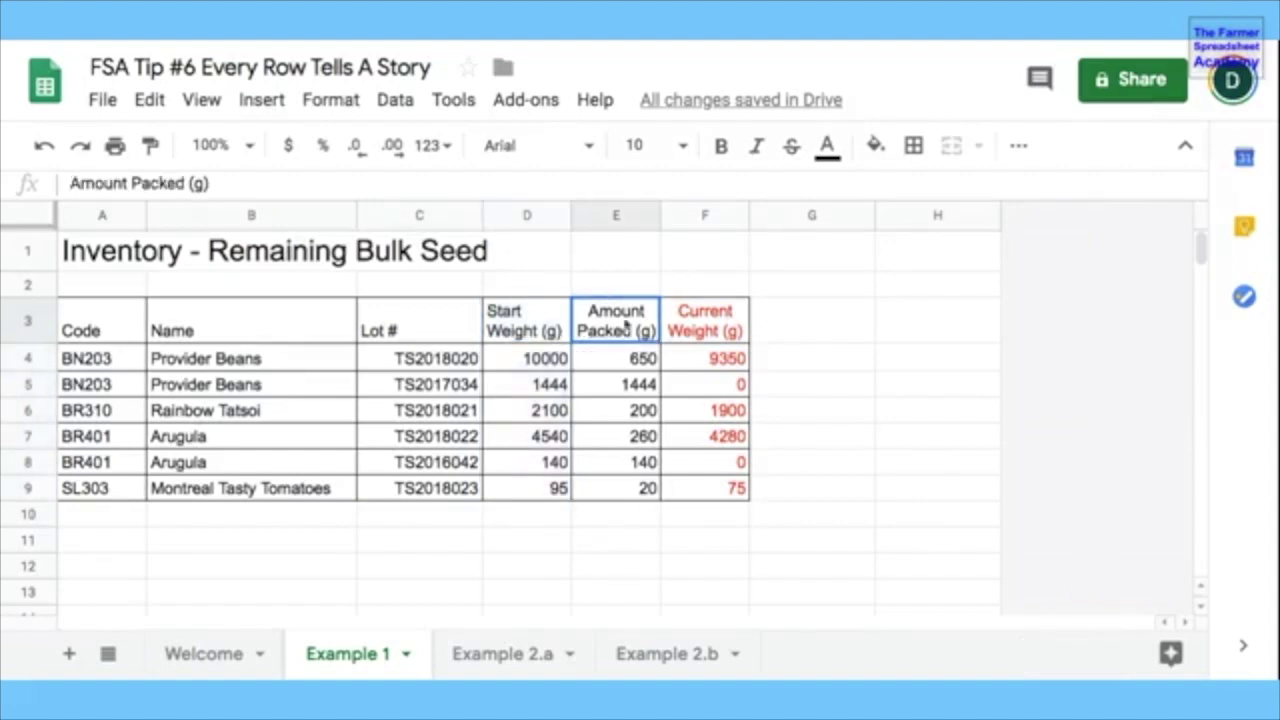
key("shift+Down")
key("shift+Down")
key("shift+Down")
key("shift+Down")
key("shift+Down")
key("shift+Down")
key("shift+Down")
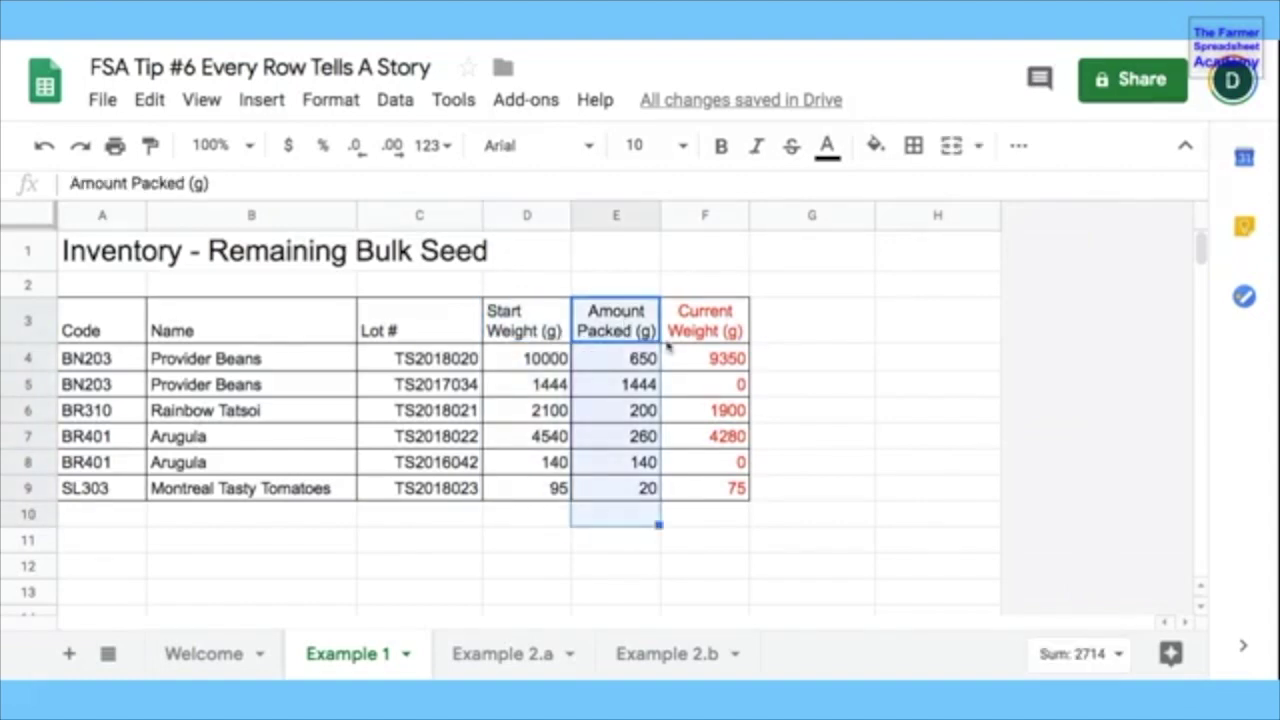
Step: Highlight the Current Weight (g) column from its header in F3 to F10
left_click(696, 330)
key("shift+Down")
key("shift+Down")
key("shift+Down")
key("shift+Down")
key("shift+Down")
key("shift+Down")
key("shift+Down")
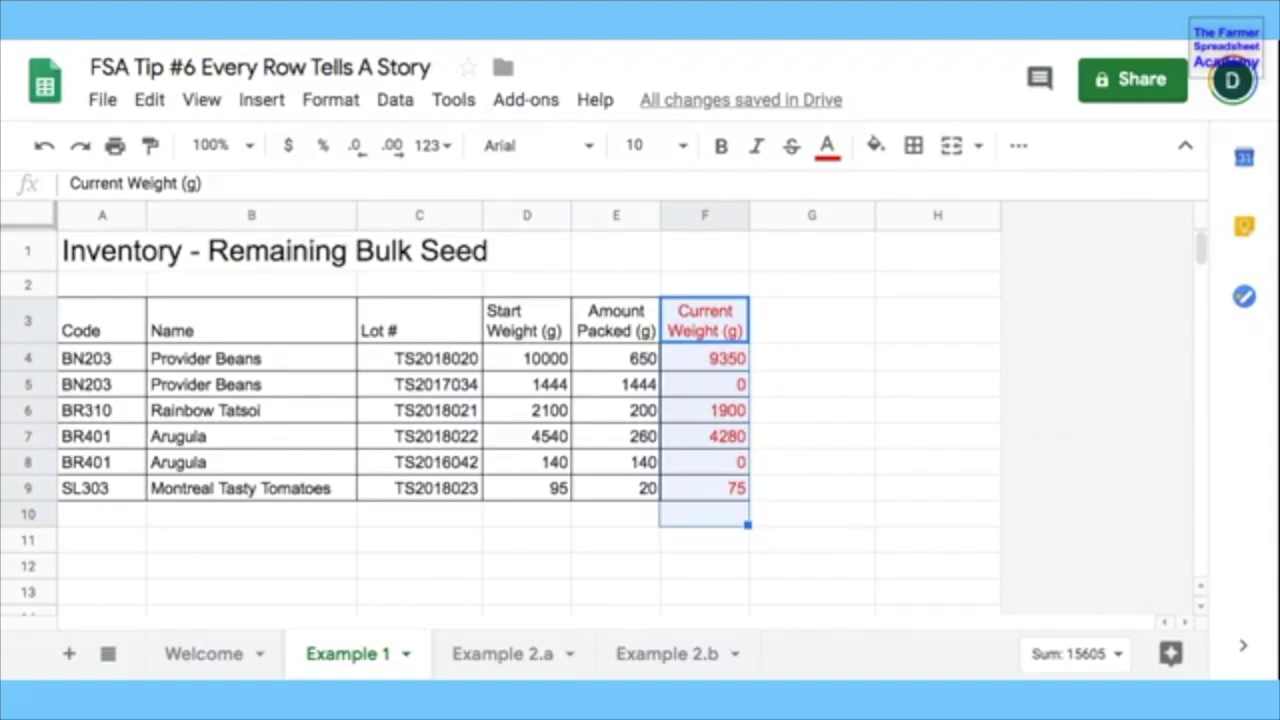
Step: Inspect the Current Weight formula in F4 for the first Provider Beans lot, leaving that cell selected
double_click(733, 360)
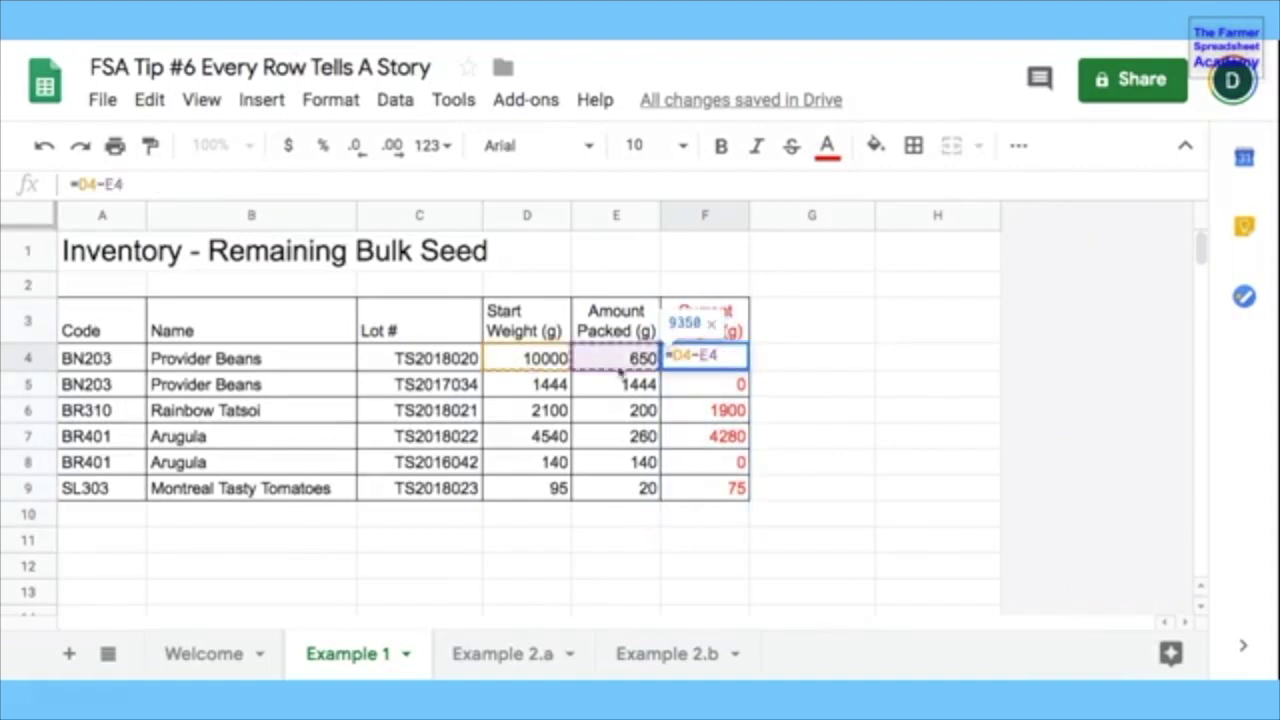
key("Return")
left_click(712, 368)
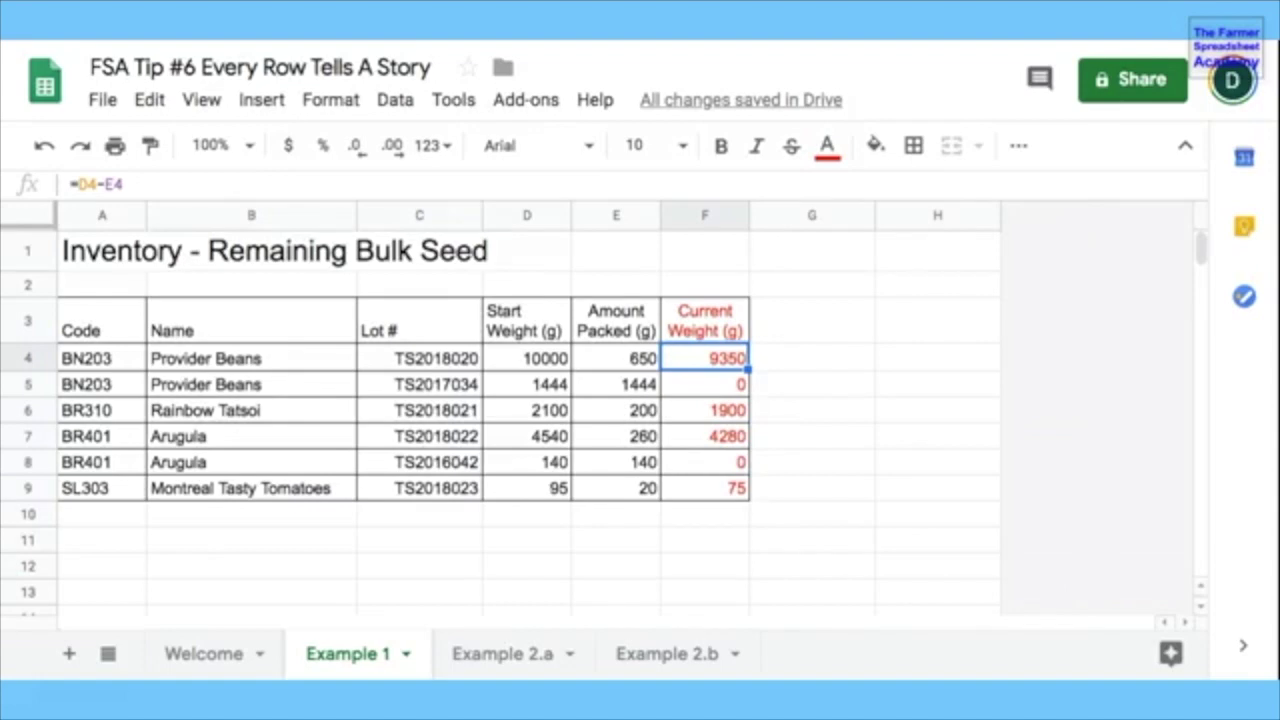
Step: Replace the Amount Packed in E4 for the first Provider Beans lot with the formula =100
left_click(633, 366)
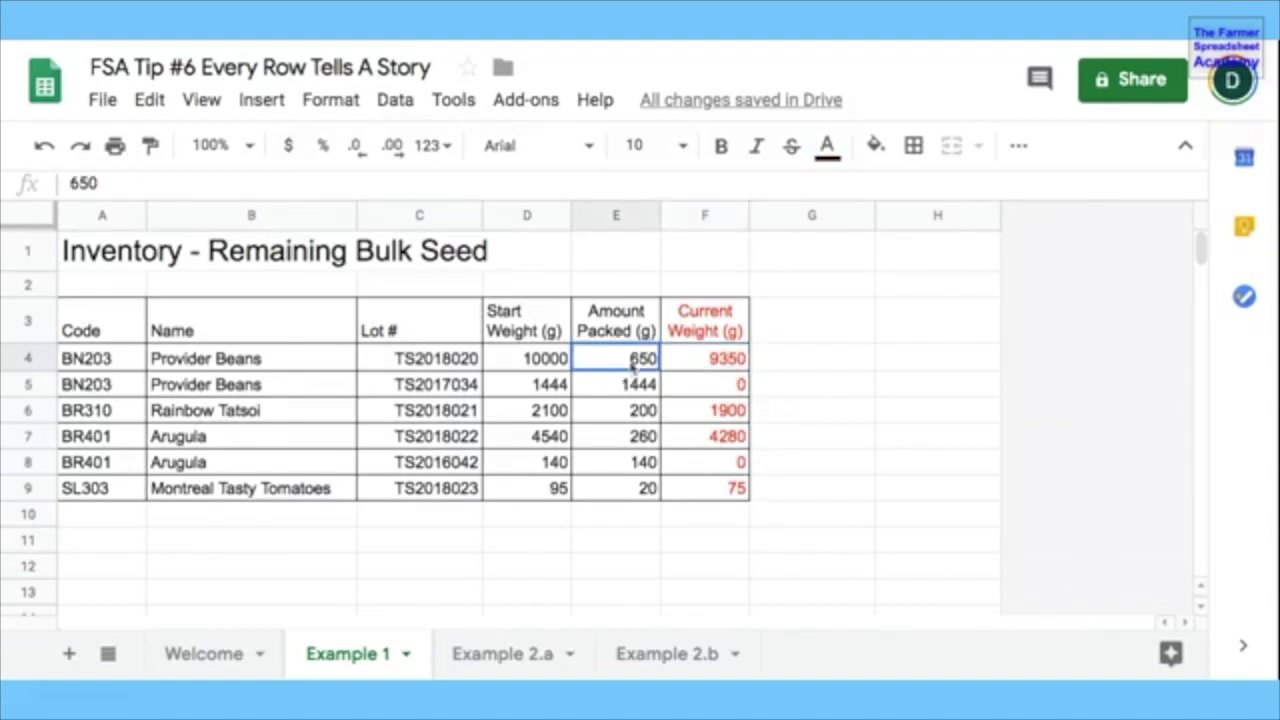
key("Delete")
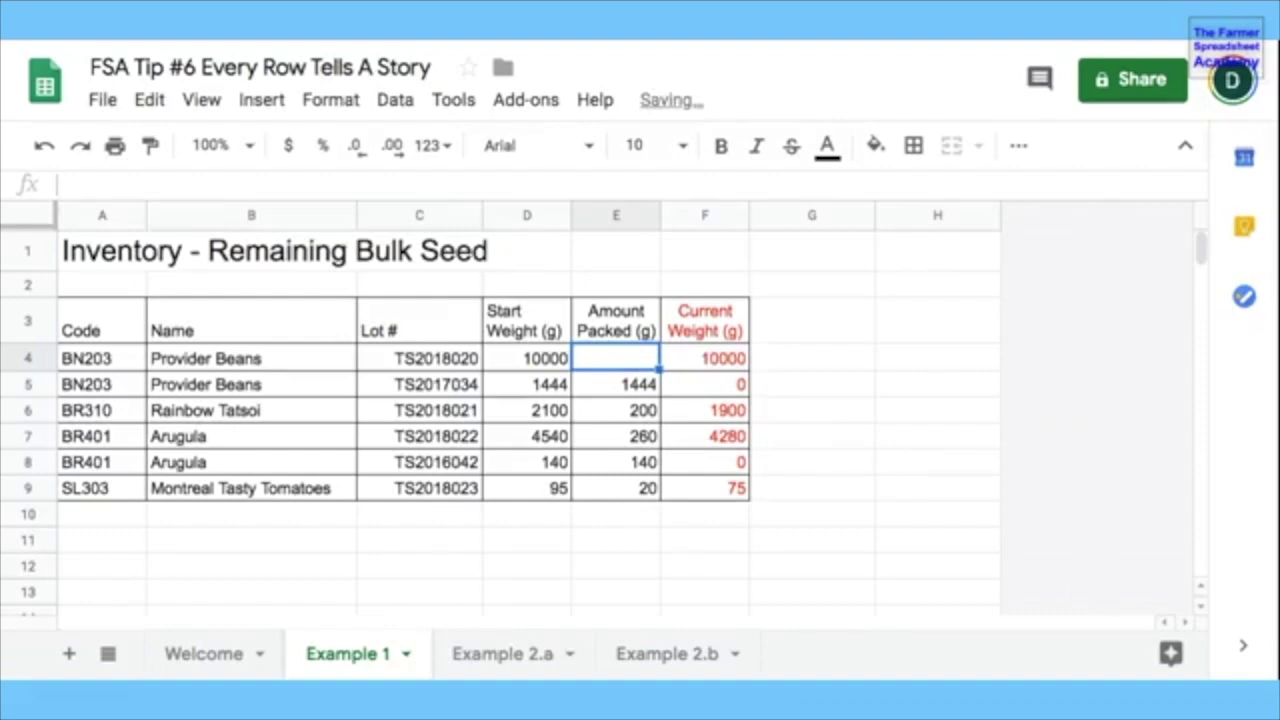
type("=")
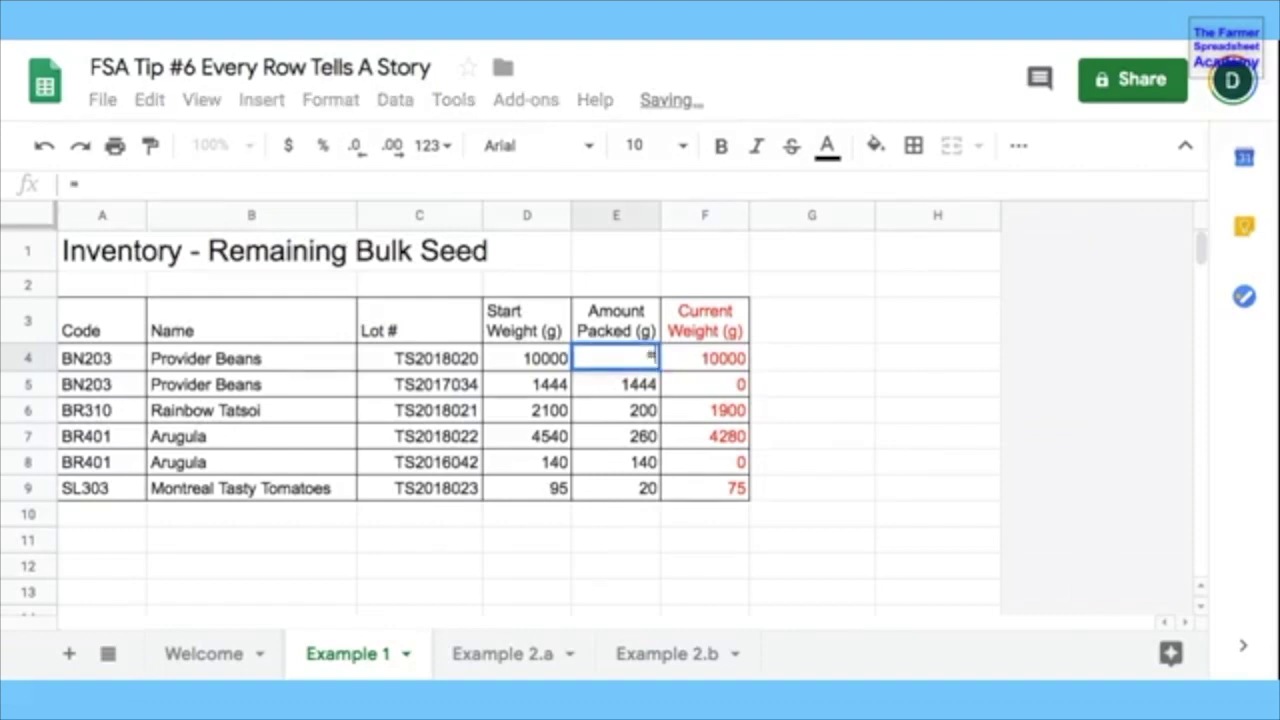
key("Down")
key("Return")
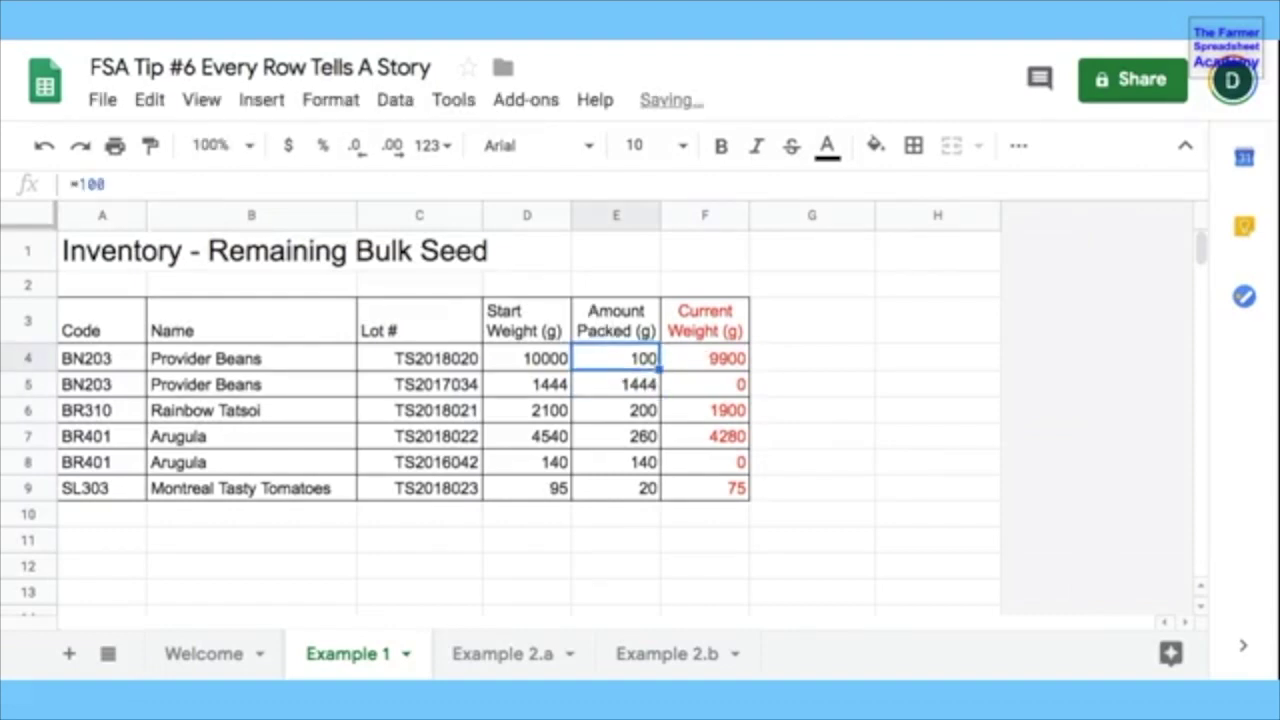
Step: Extend the Amount Packed formula in E4 to =100+200 and reselect the cell to review it
left_click(473, 186)
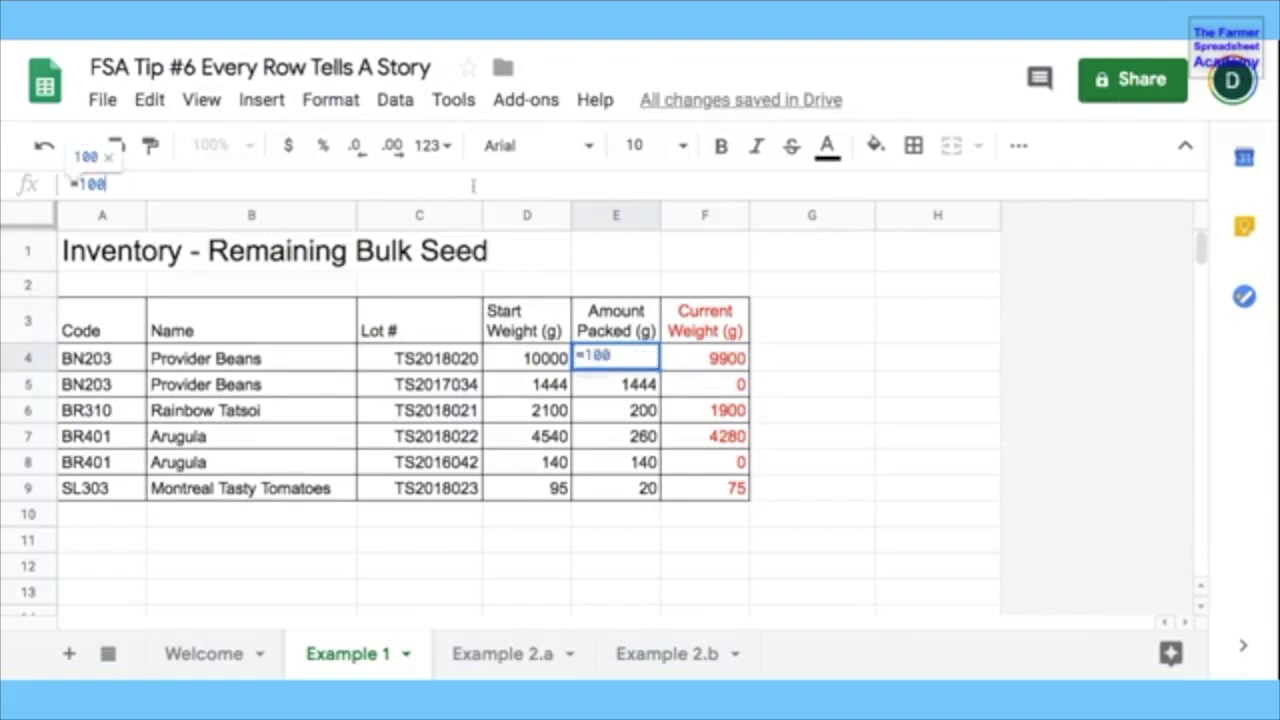
type("=2")
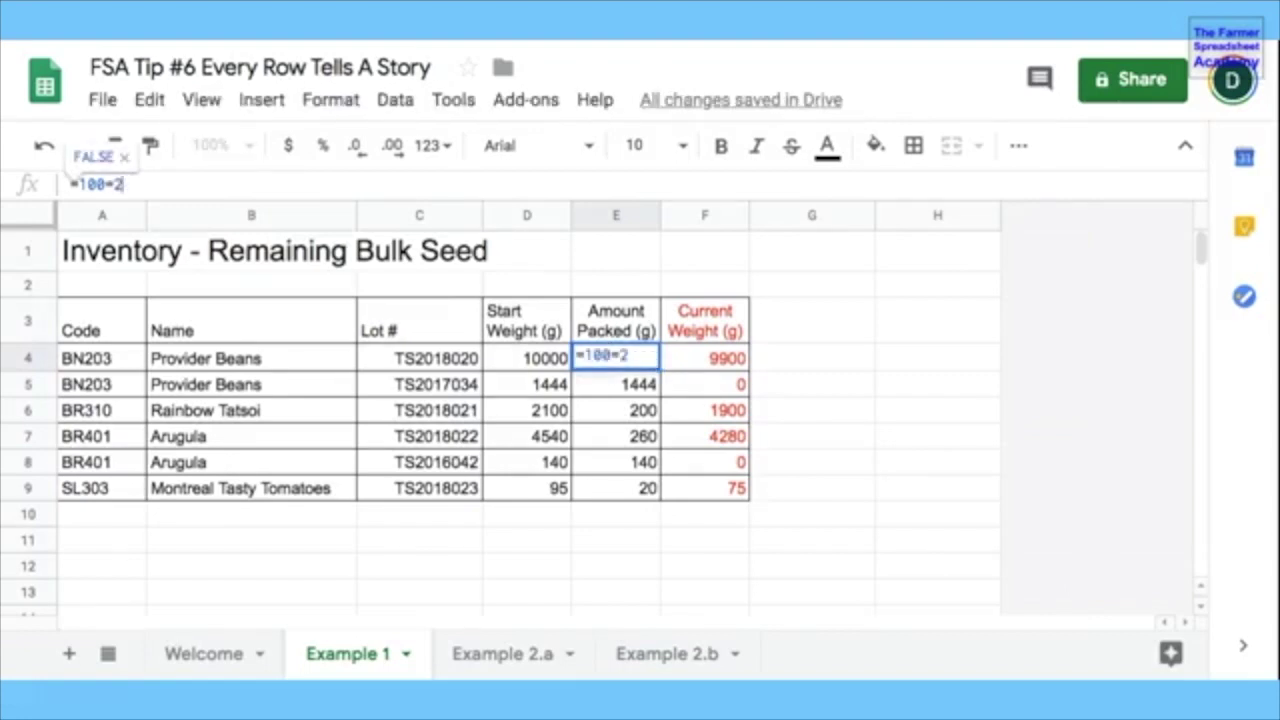
key("BackSpace")
type("+2")
type("00")
key("Return")
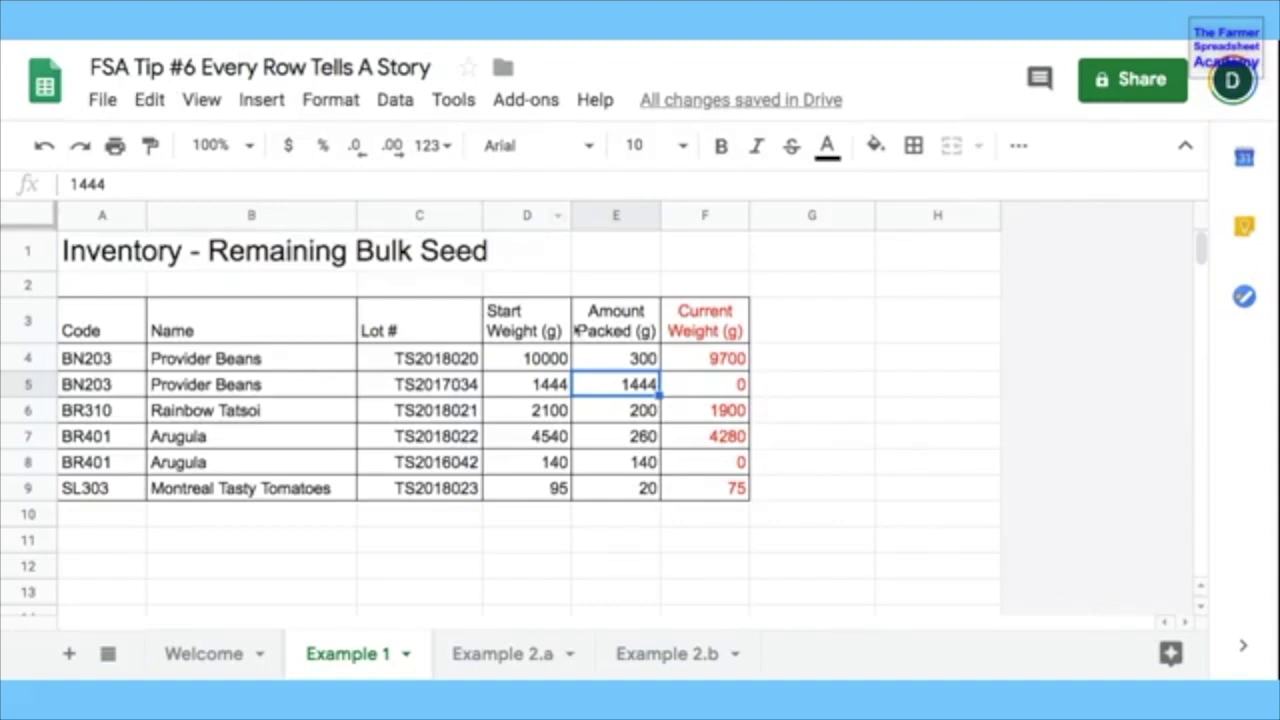
left_click(626, 366)
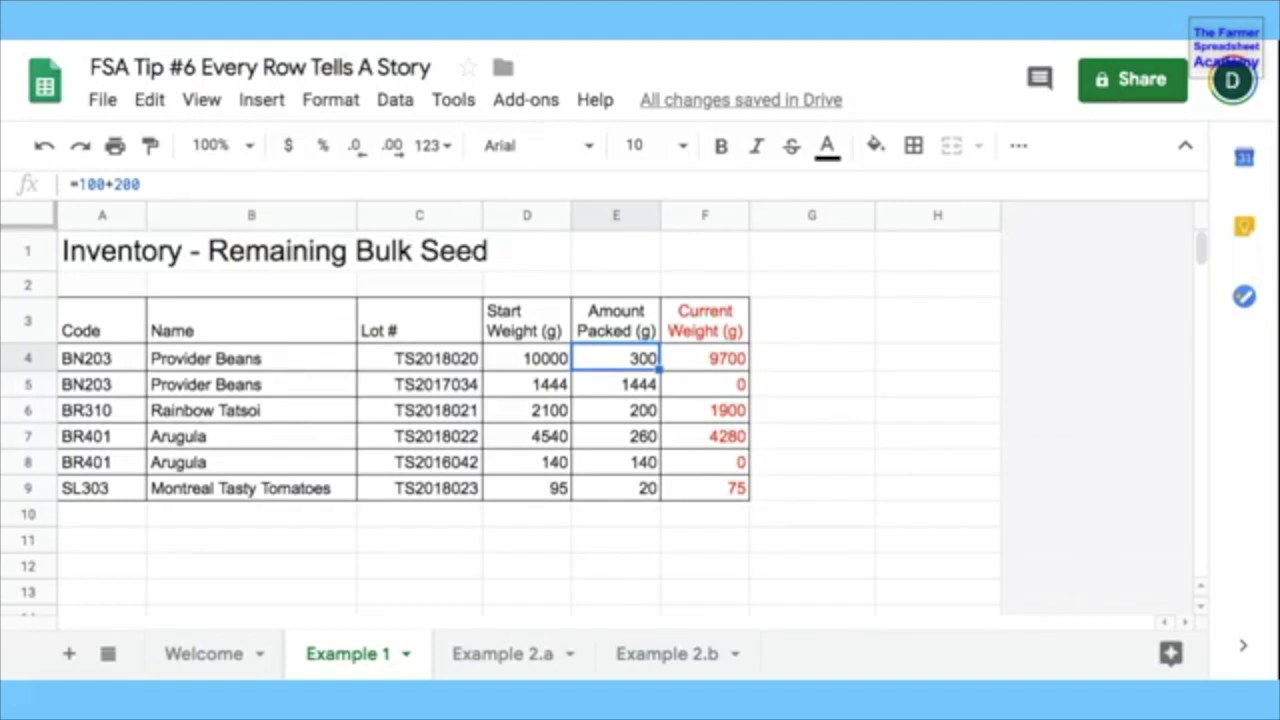
Step: Highlight the whole first Provider Beans record in row 4, from Code to Current Weight (A4:F4)
left_click(87, 364)
key("shift+Right")
key("shift+Right")
key("shift+Right")
key("shift+Right")
key("shift+Right")
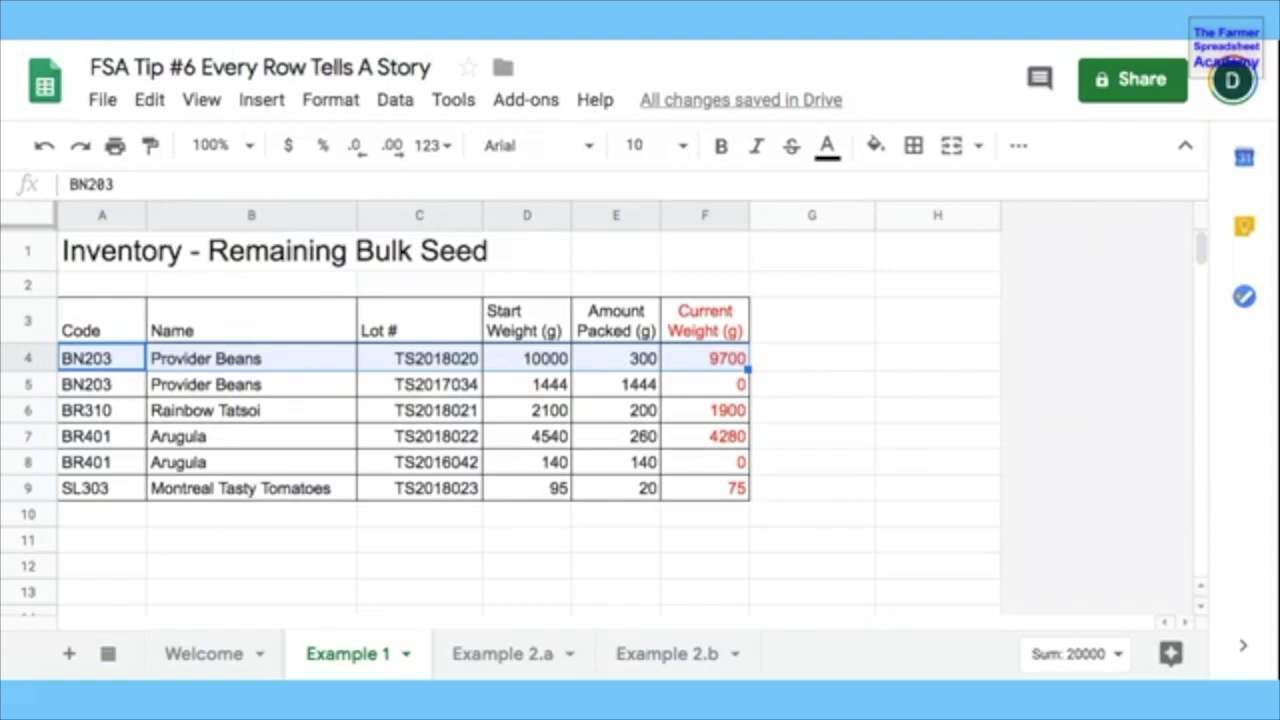
Step: On the Example 2.a sheet, highlight in turn the Date, Code and Name, Lot #, Qty Packet and Packet Weight (g) columns
left_click(499, 654)
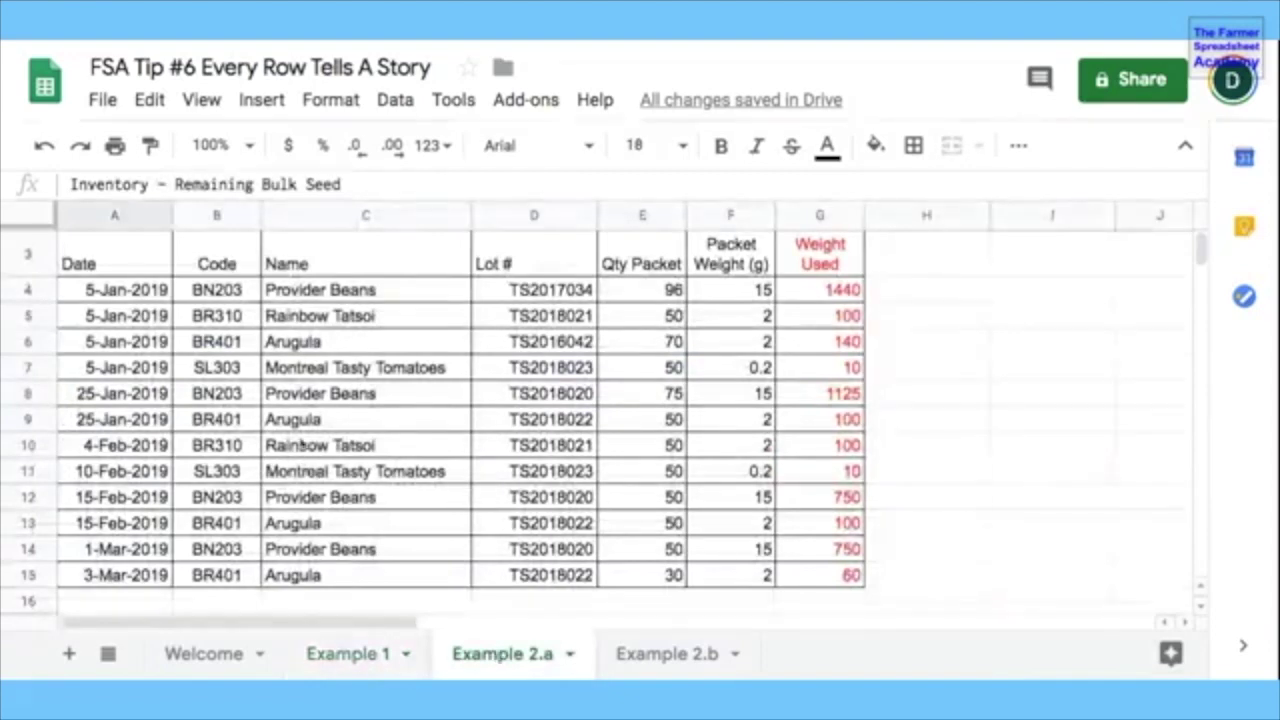
left_click(127, 219)
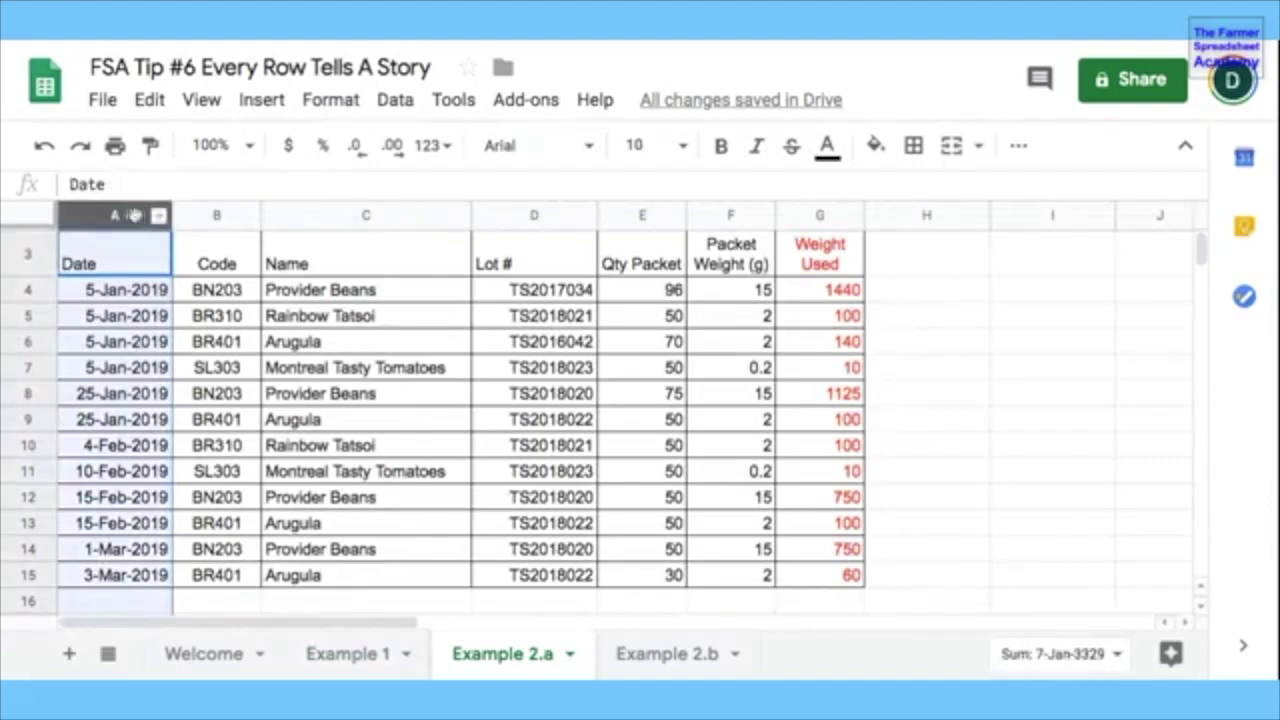
left_click(206, 214)
key("shift+Right")
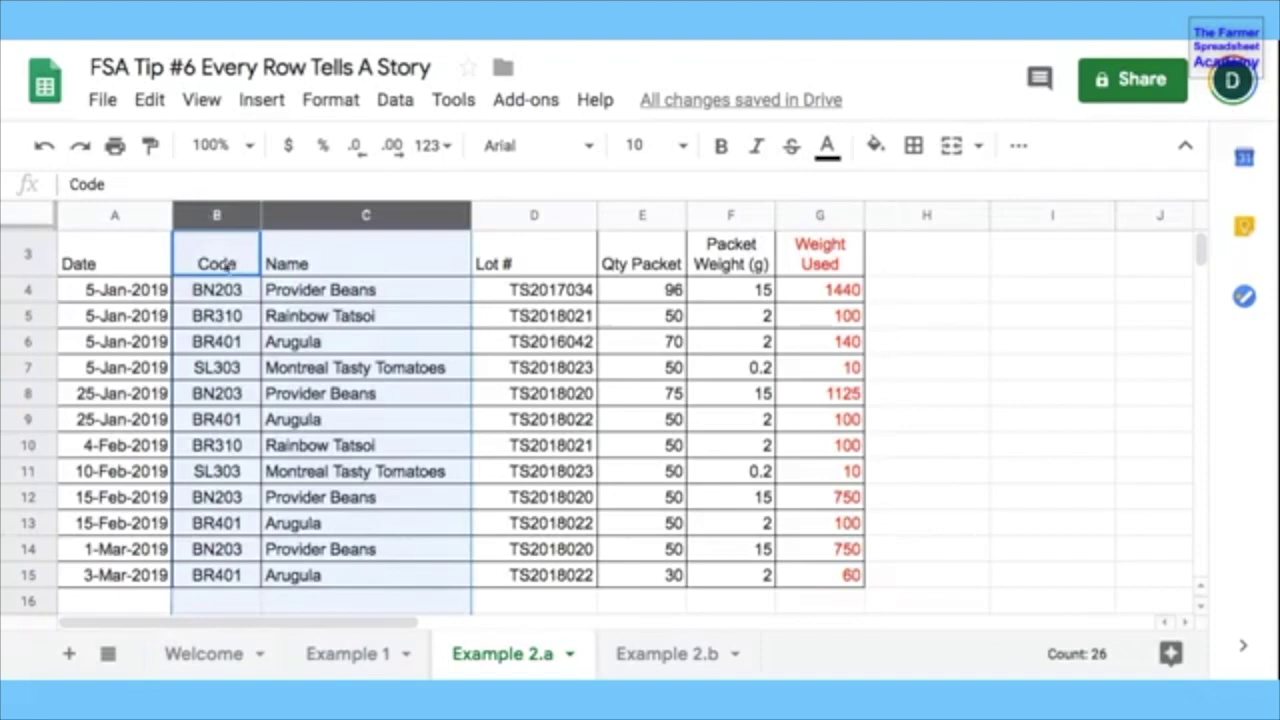
left_click(533, 216)
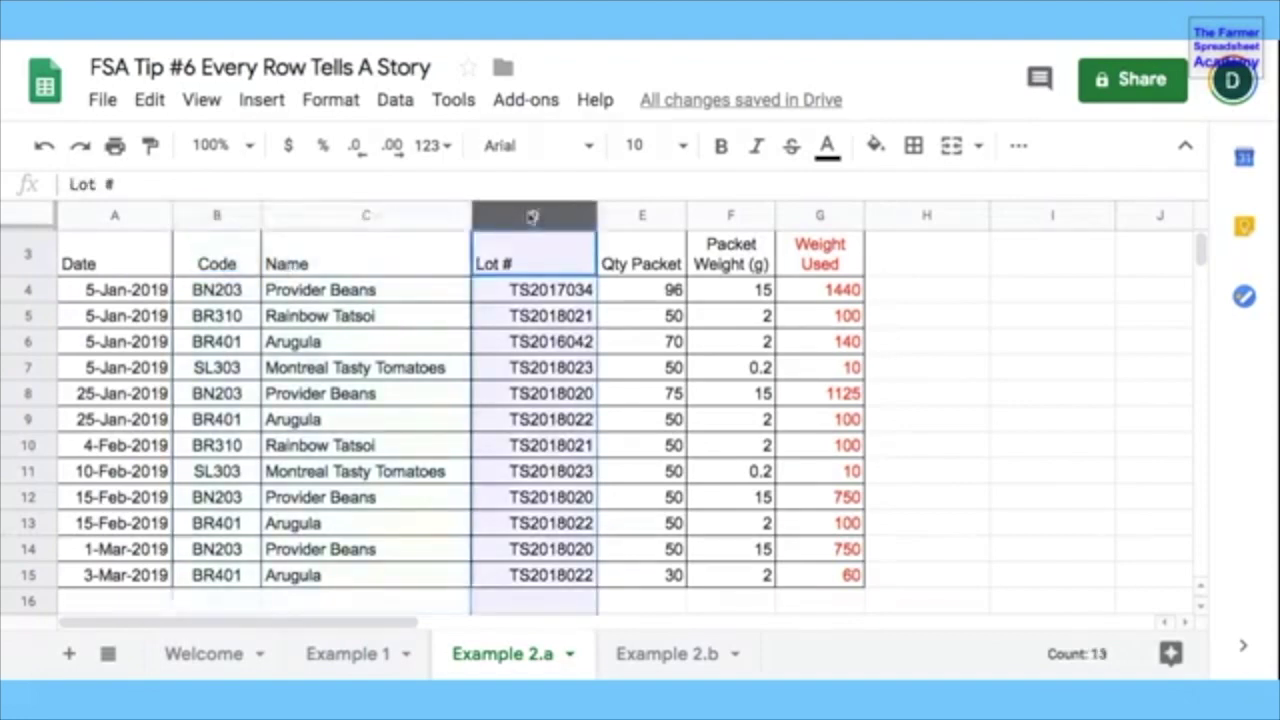
left_click(636, 216)
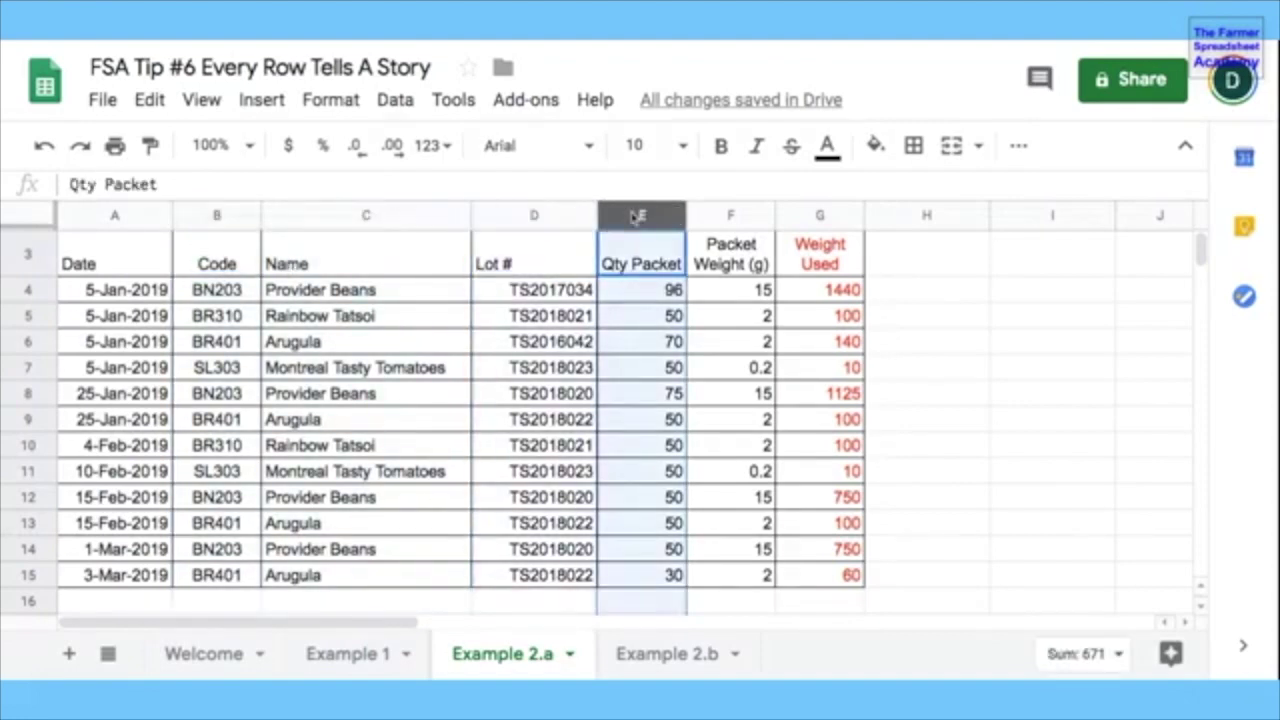
left_click(730, 217)
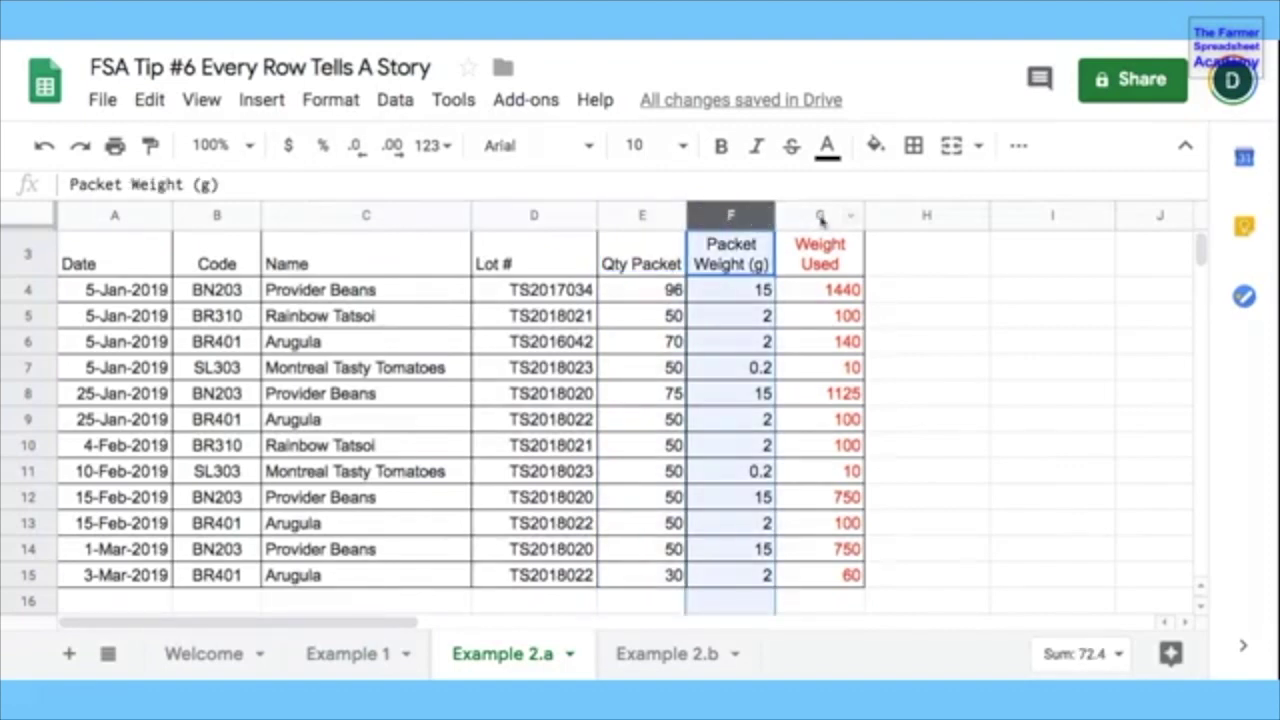
Step: Highlight the Weight Used column and inspect the formula behind its first entry in G4
left_click(820, 217)
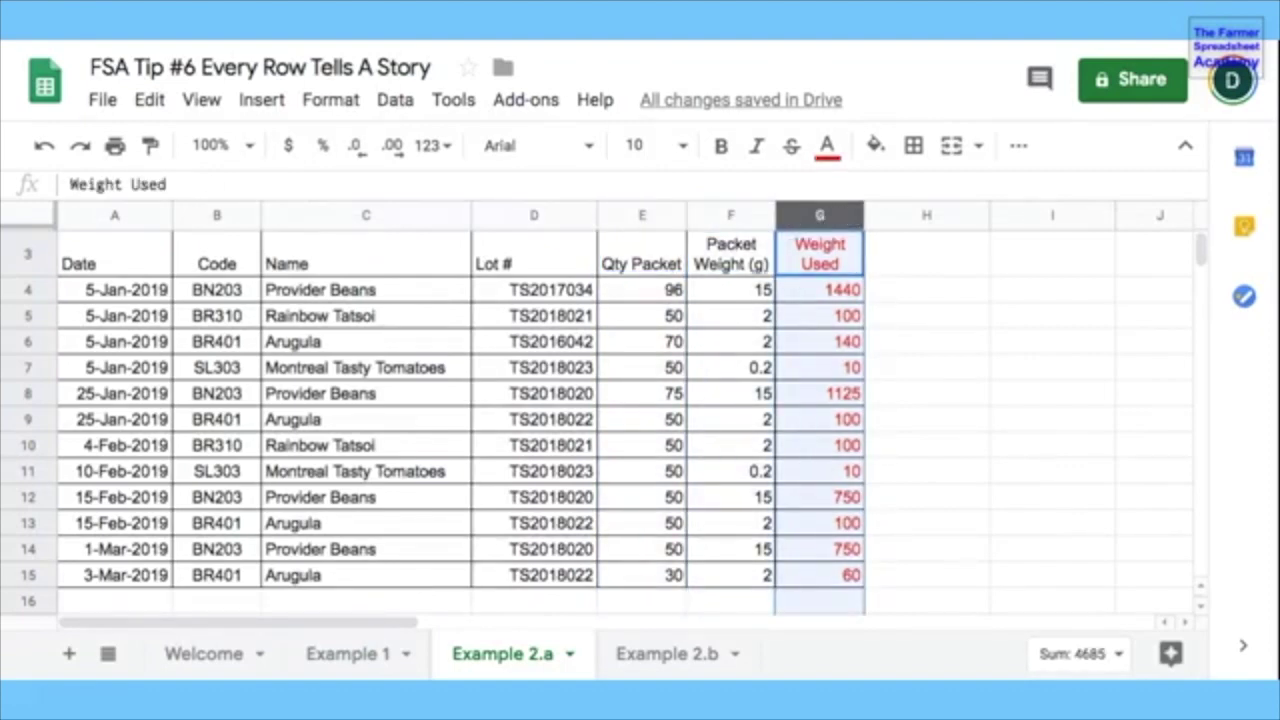
double_click(826, 289)
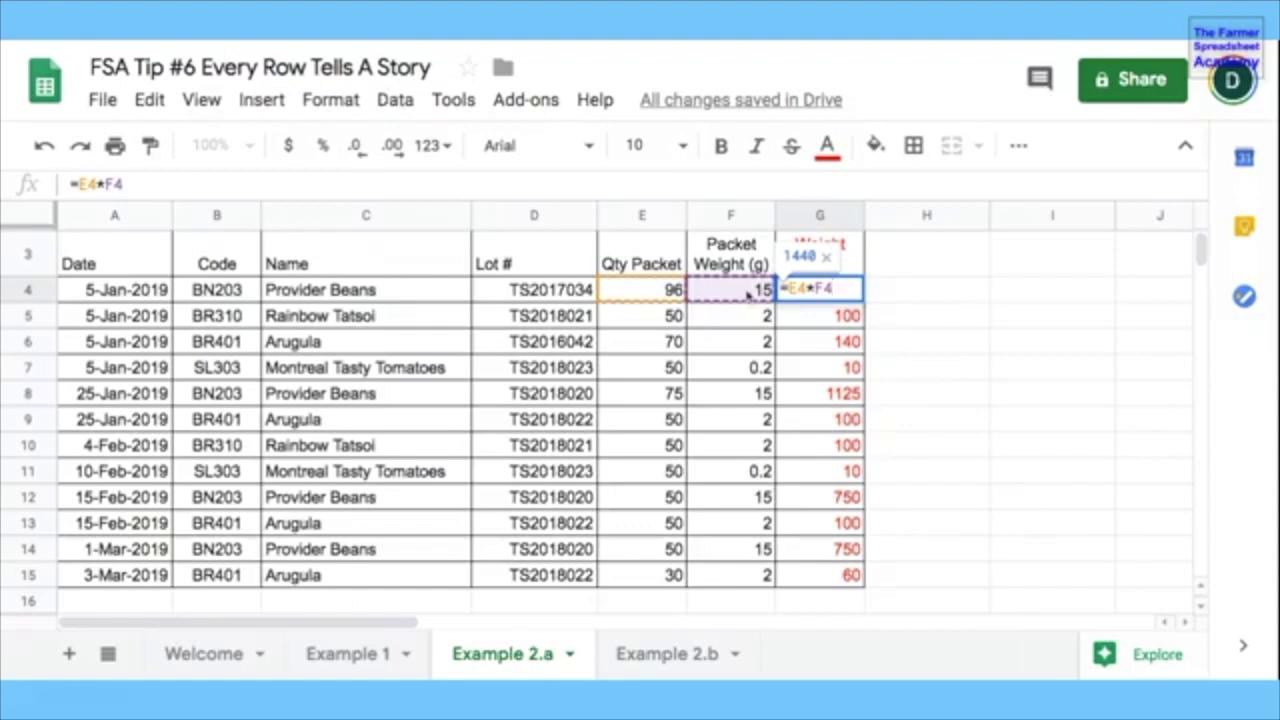
key("Return")
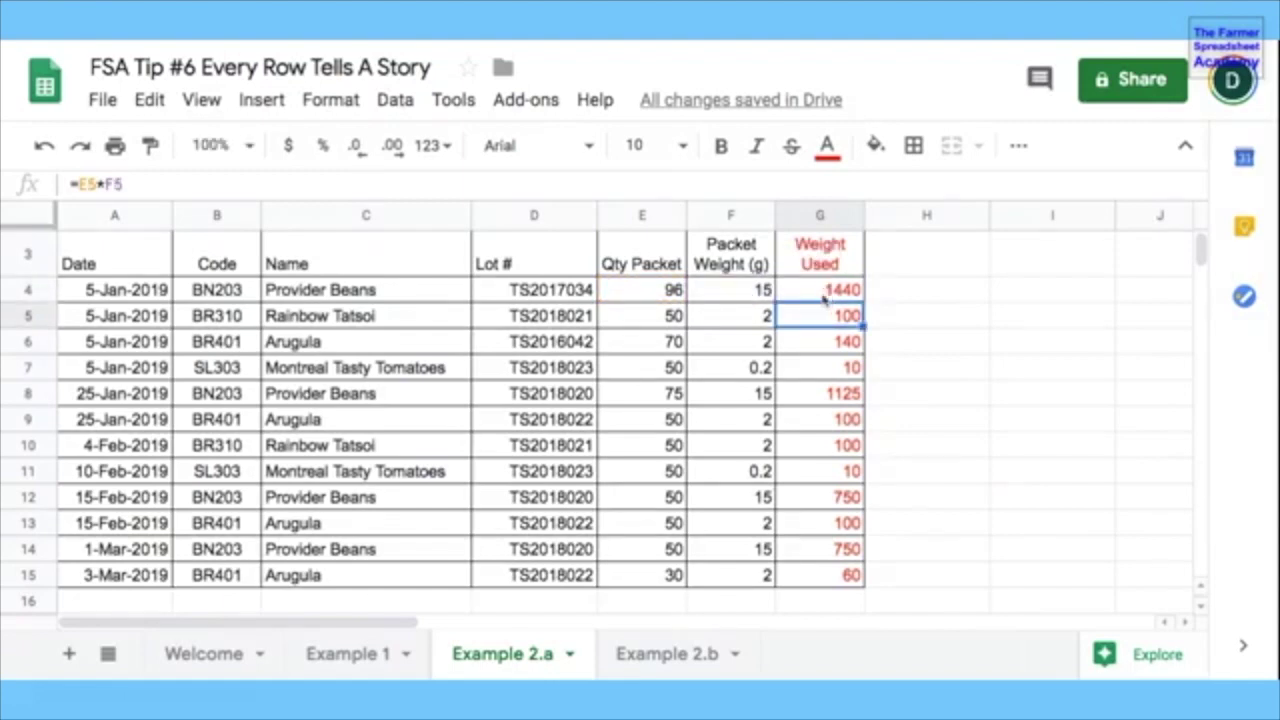
Step: Go through the first packing record in row 4, selecting its date, name, lot number, packet quantity, packet weight and weight used
left_click(103, 292)
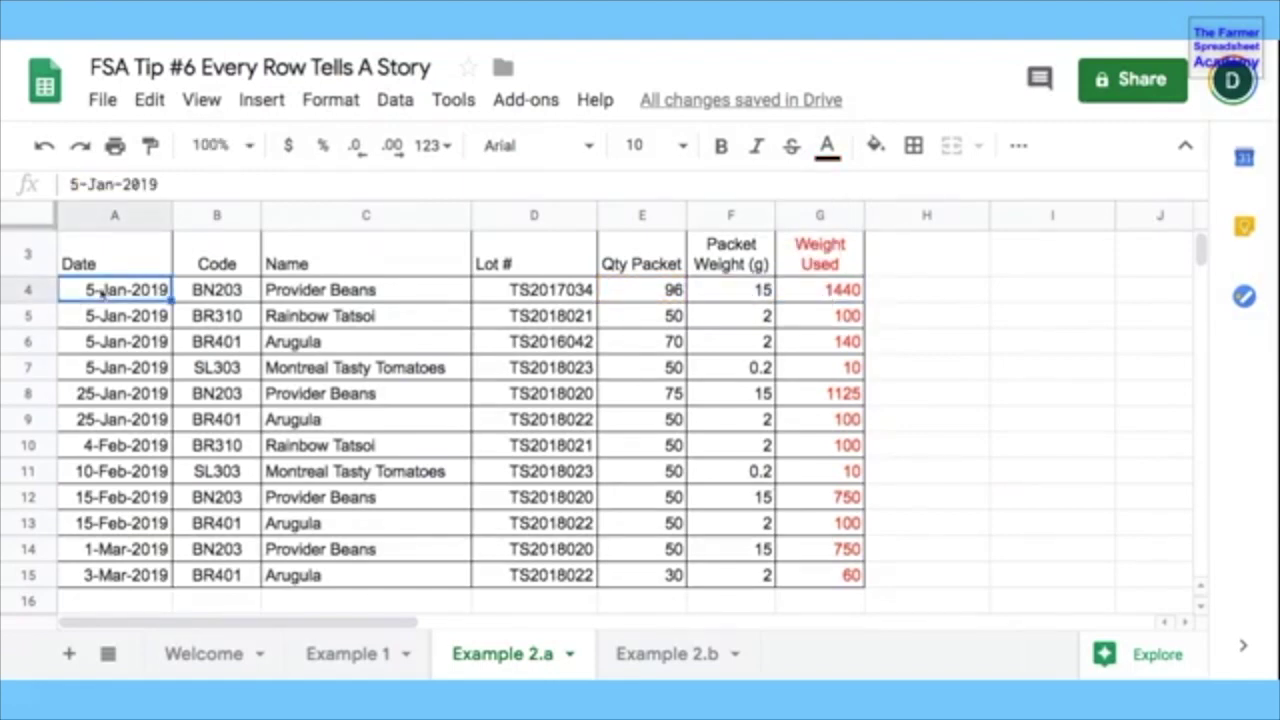
left_click(299, 293)
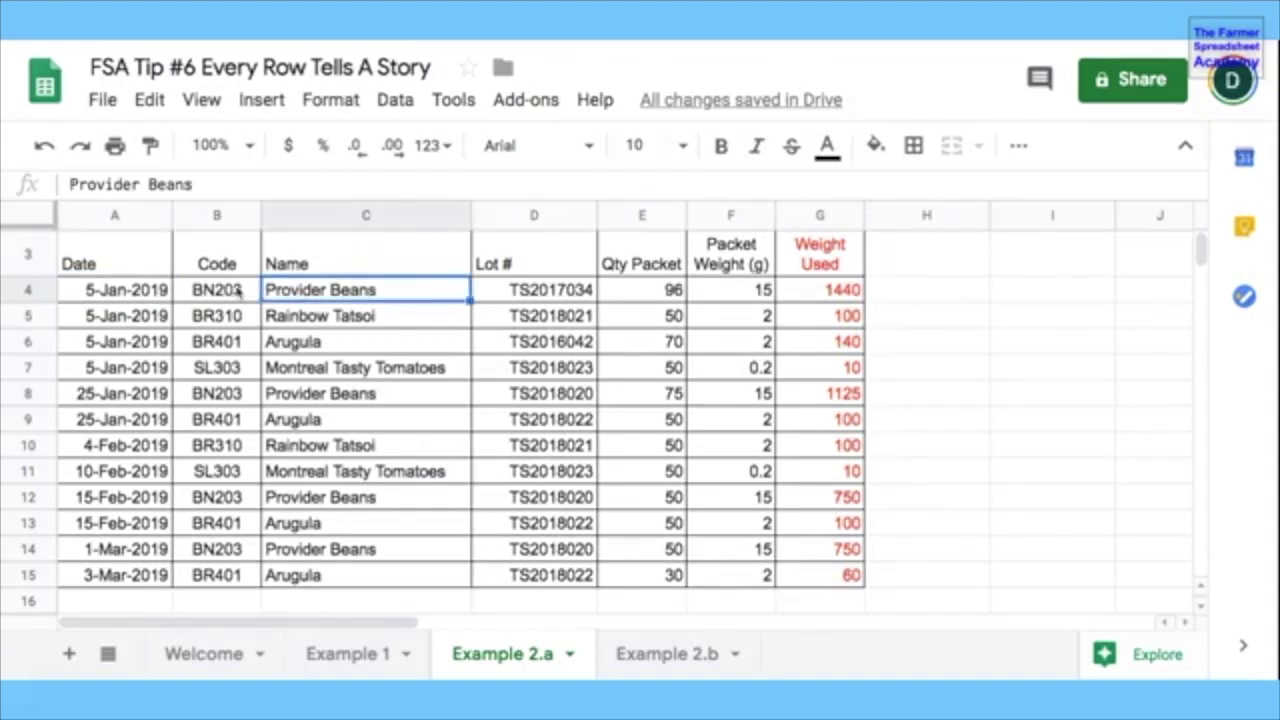
left_click(549, 298)
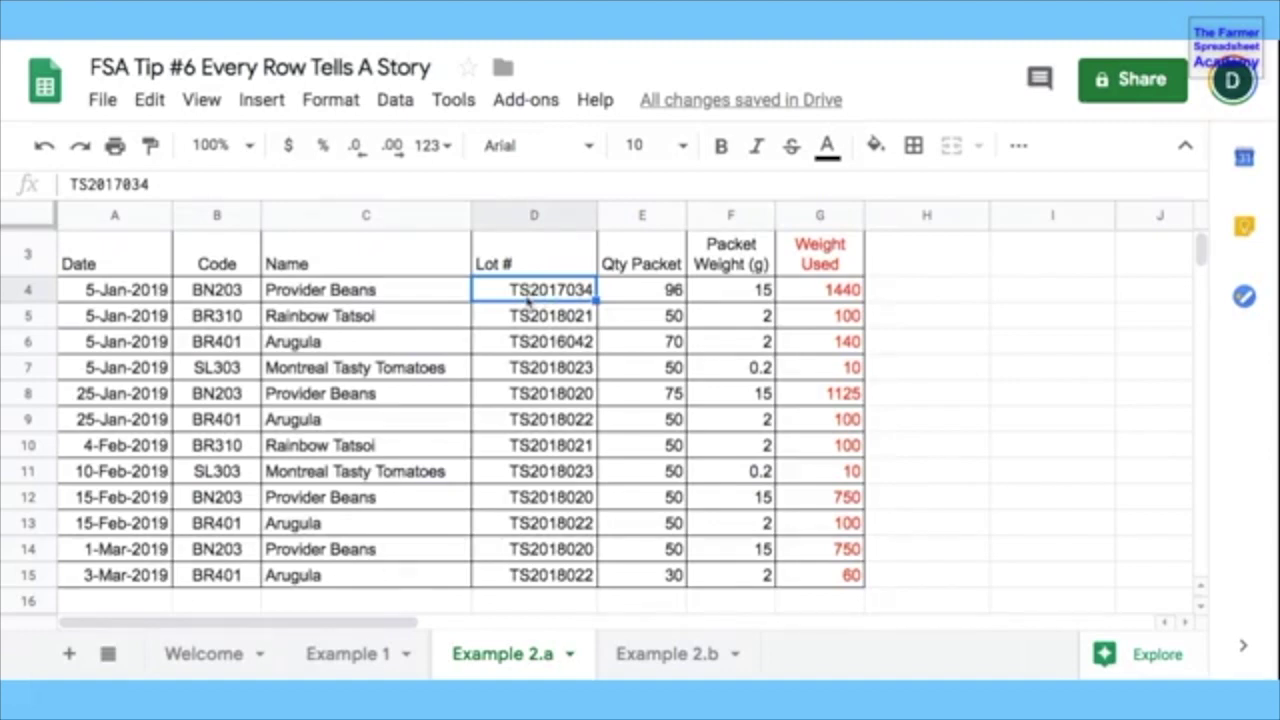
left_click(643, 298)
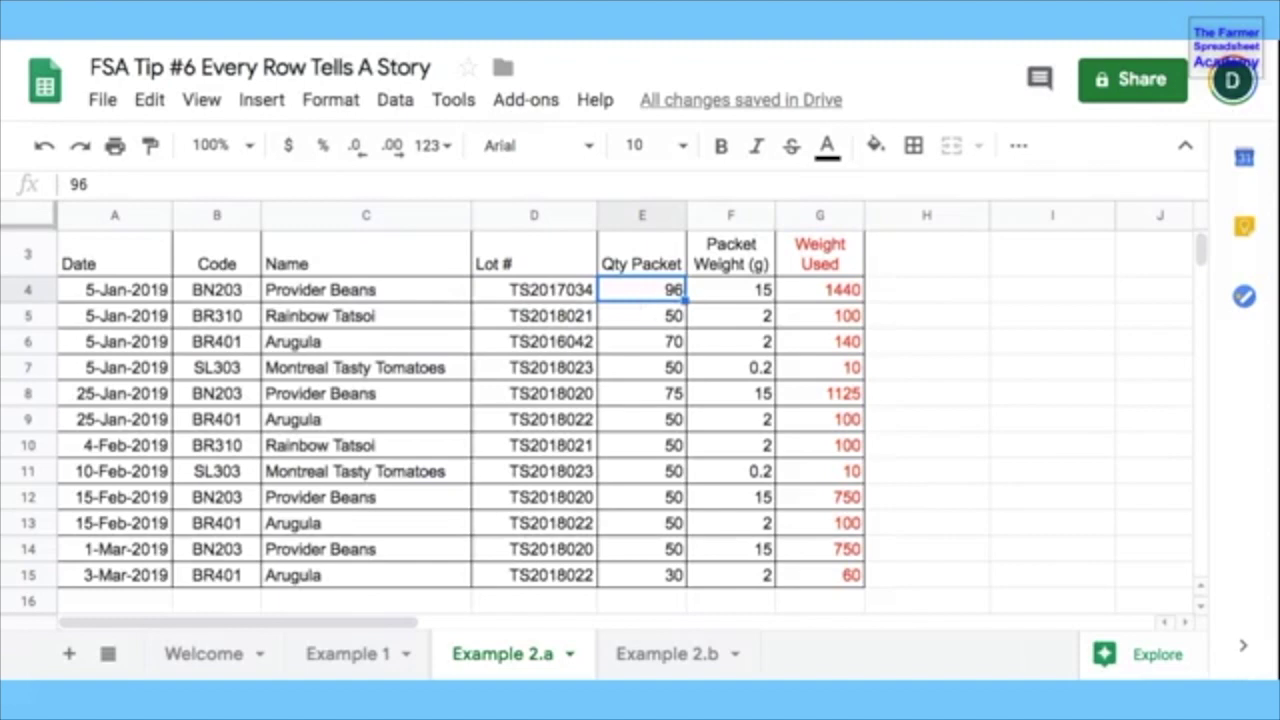
left_click(736, 298)
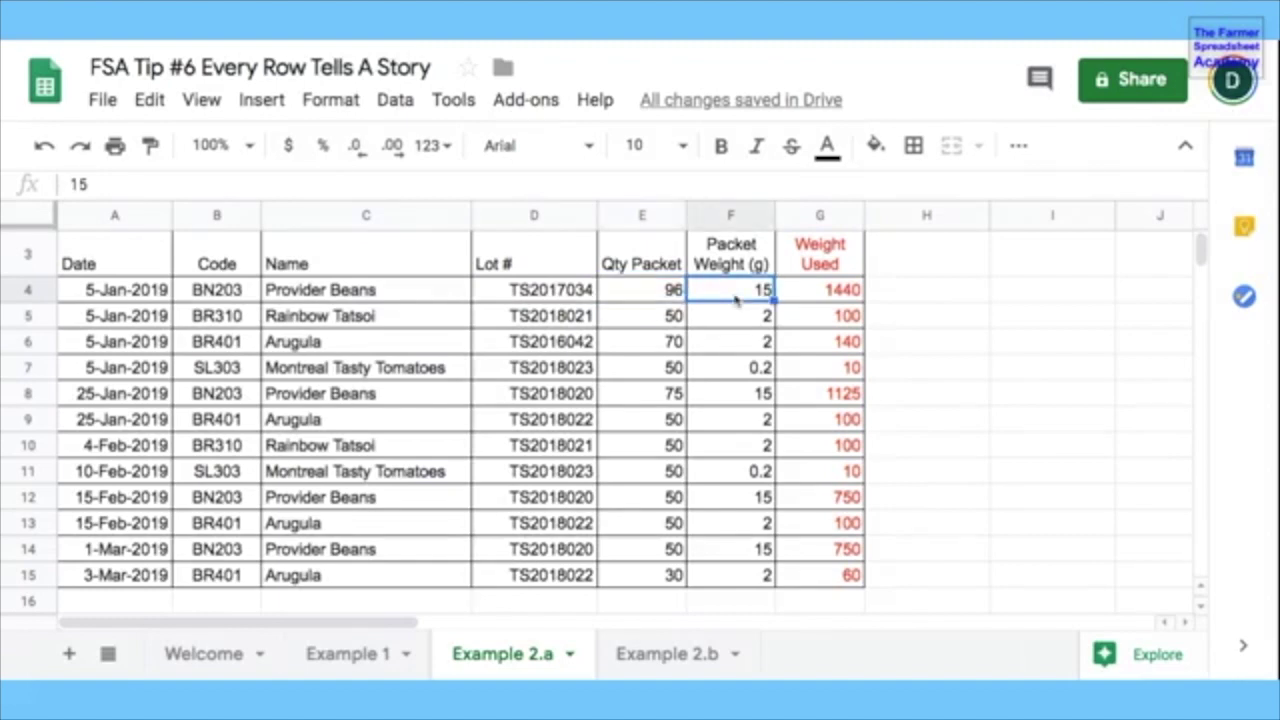
left_click(801, 294)
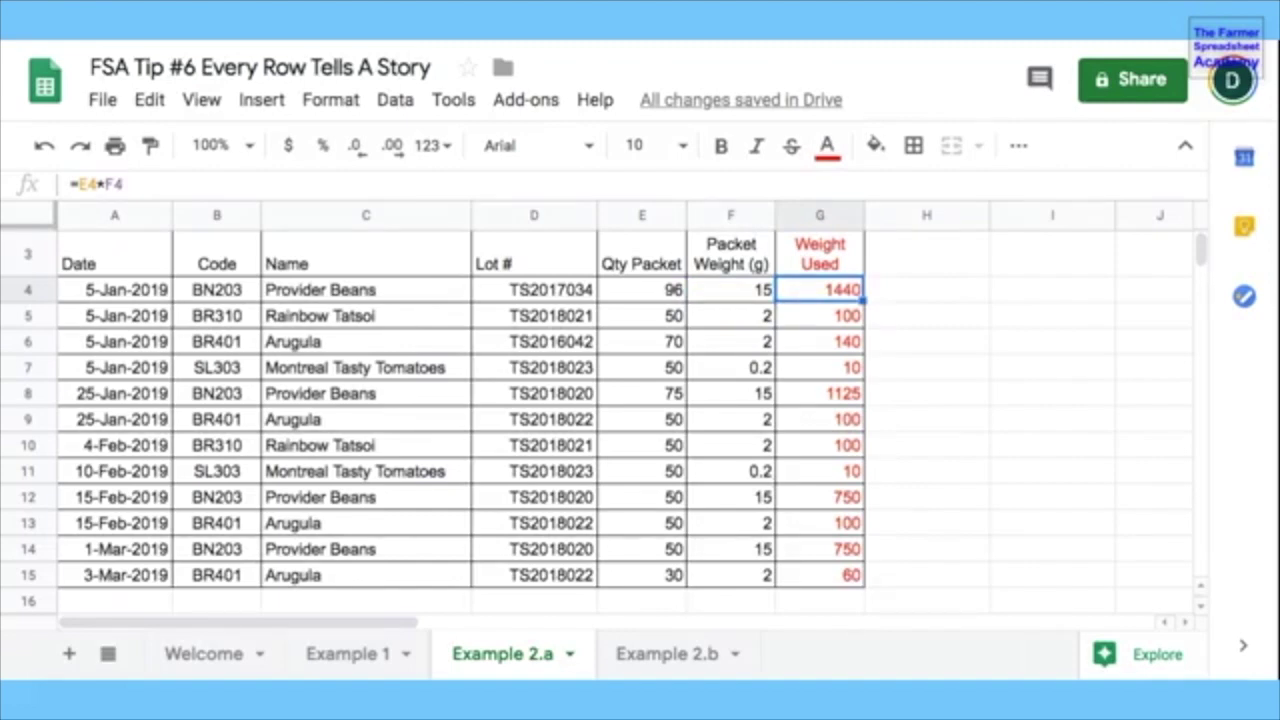
Step: Go through the 25-Jan-2019 Provider Beans record in row 8, selecting its date, code and name, lot number, packet quantity, packet weight and weight used
left_click(140, 399)
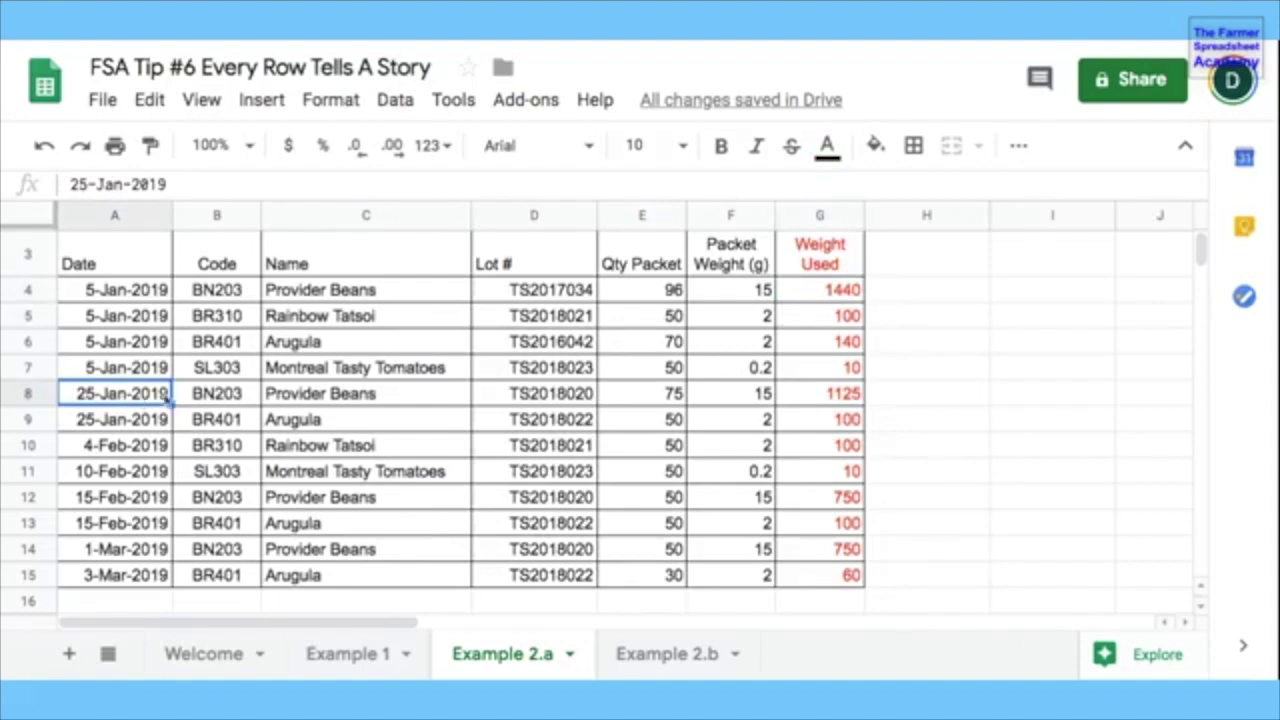
left_click(290, 396)
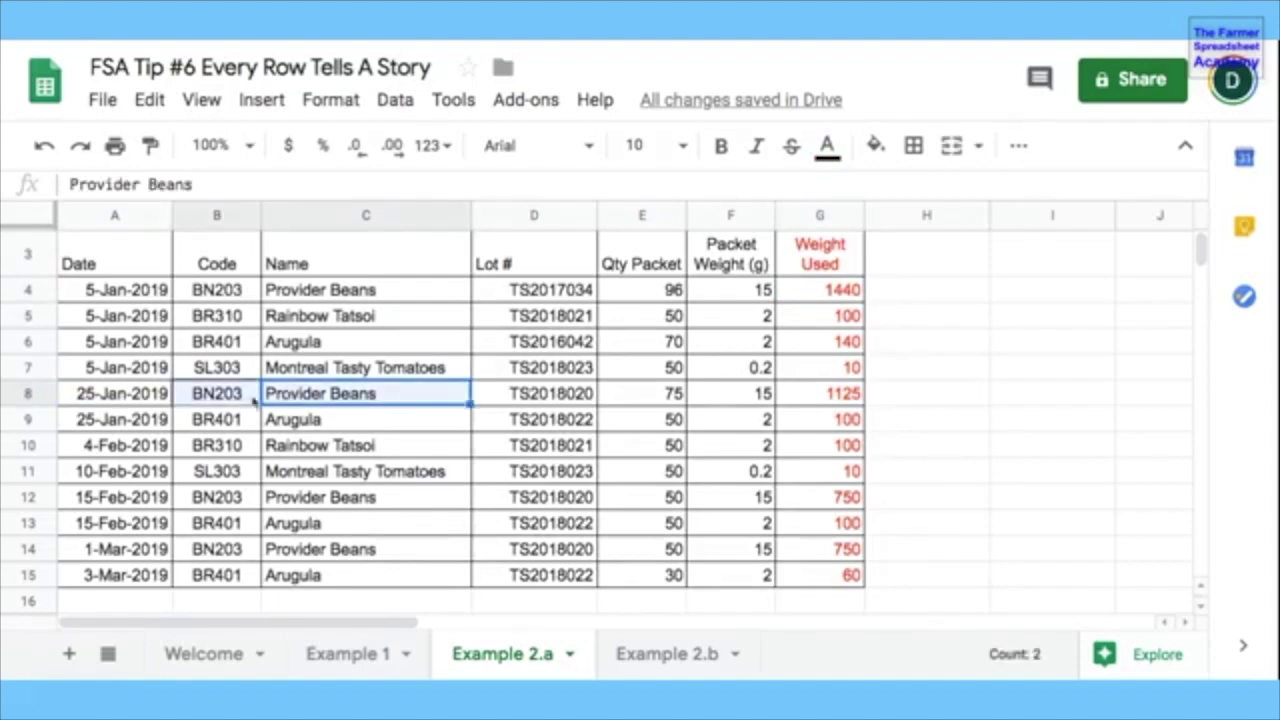
left_click(568, 402)
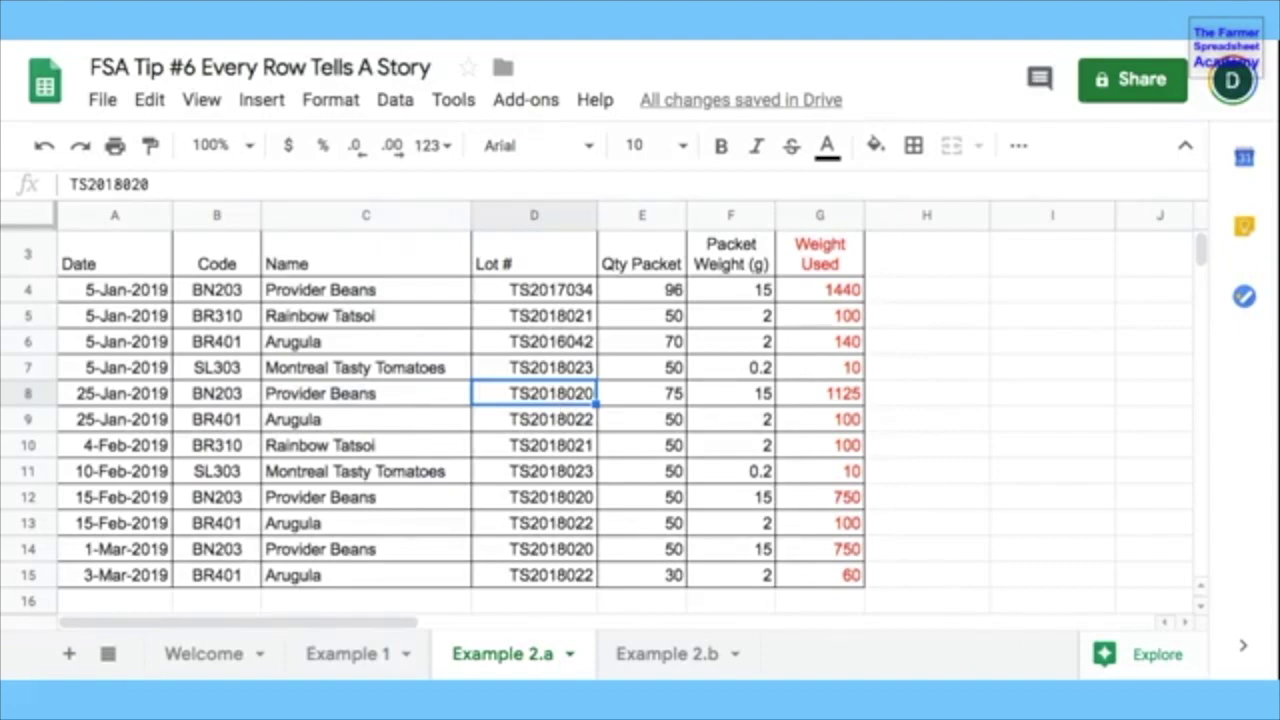
left_click(659, 398)
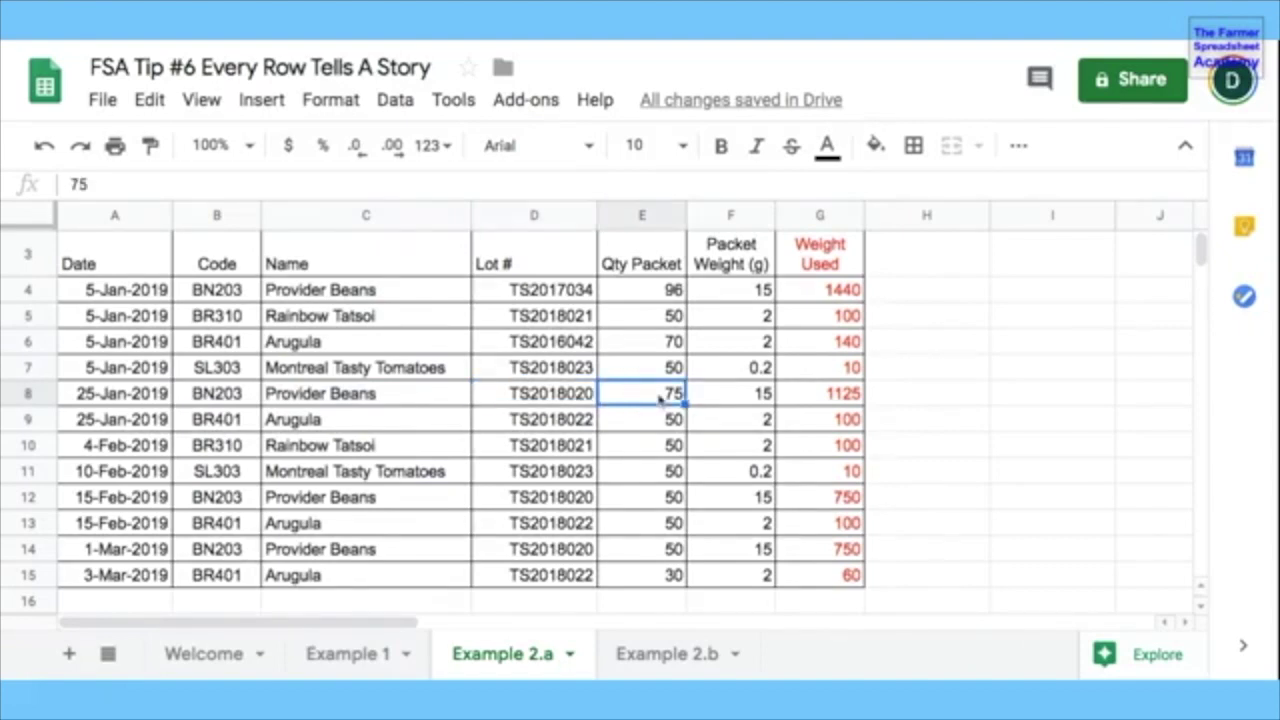
left_click(766, 402)
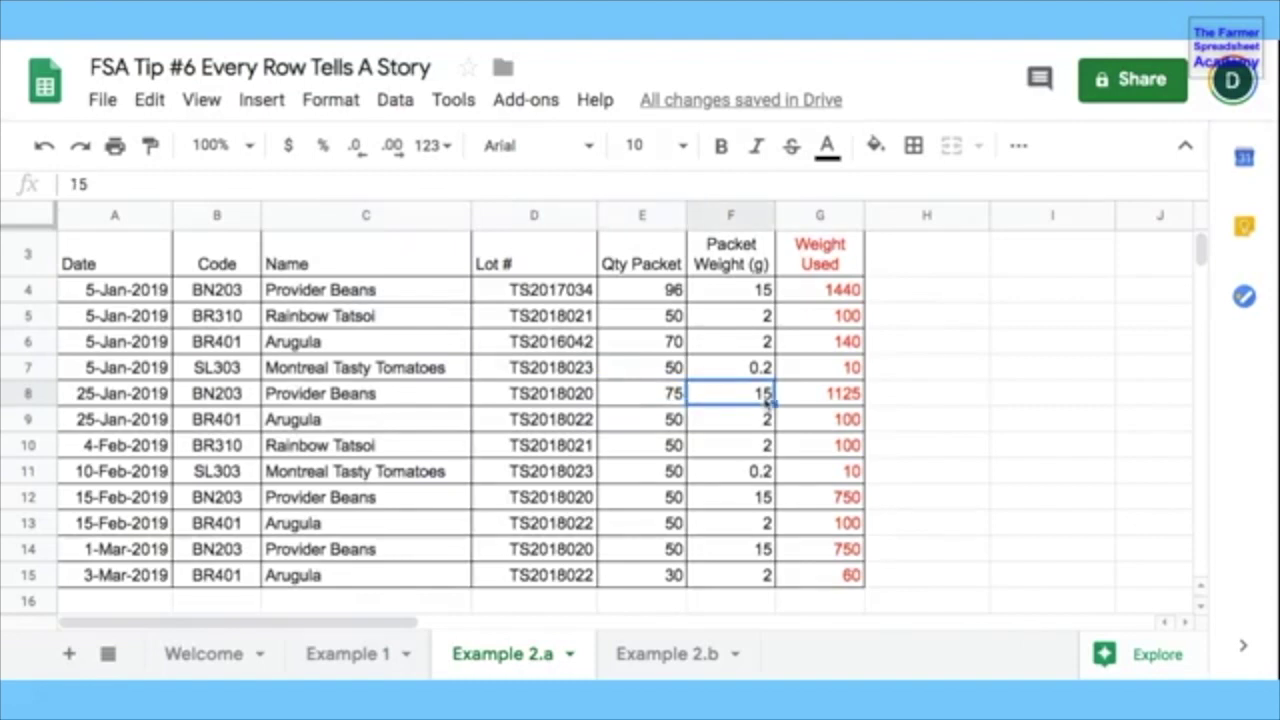
left_click(814, 401)
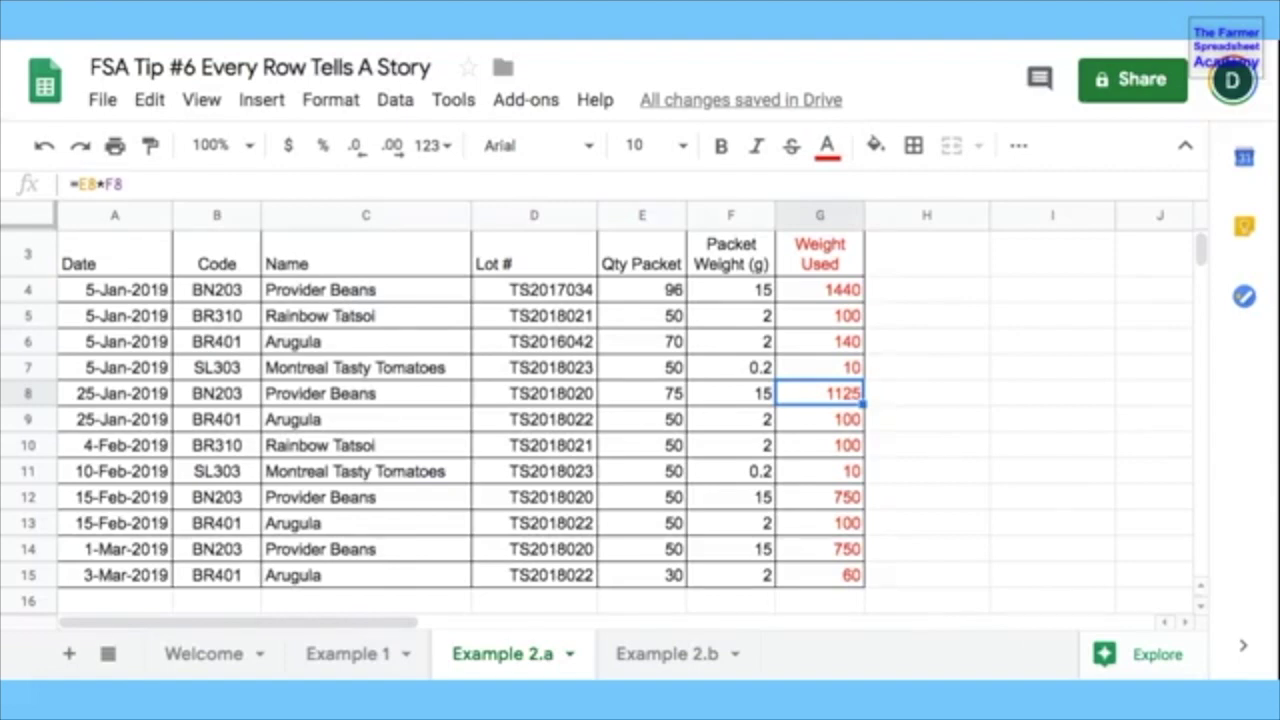
Step: Highlight the remaining Provider Beans packing records in turn, the 15-Feb-2019 one in row 12 and the 1-Mar-2019 one in row 14
scroll(178, 482, "down", 1)
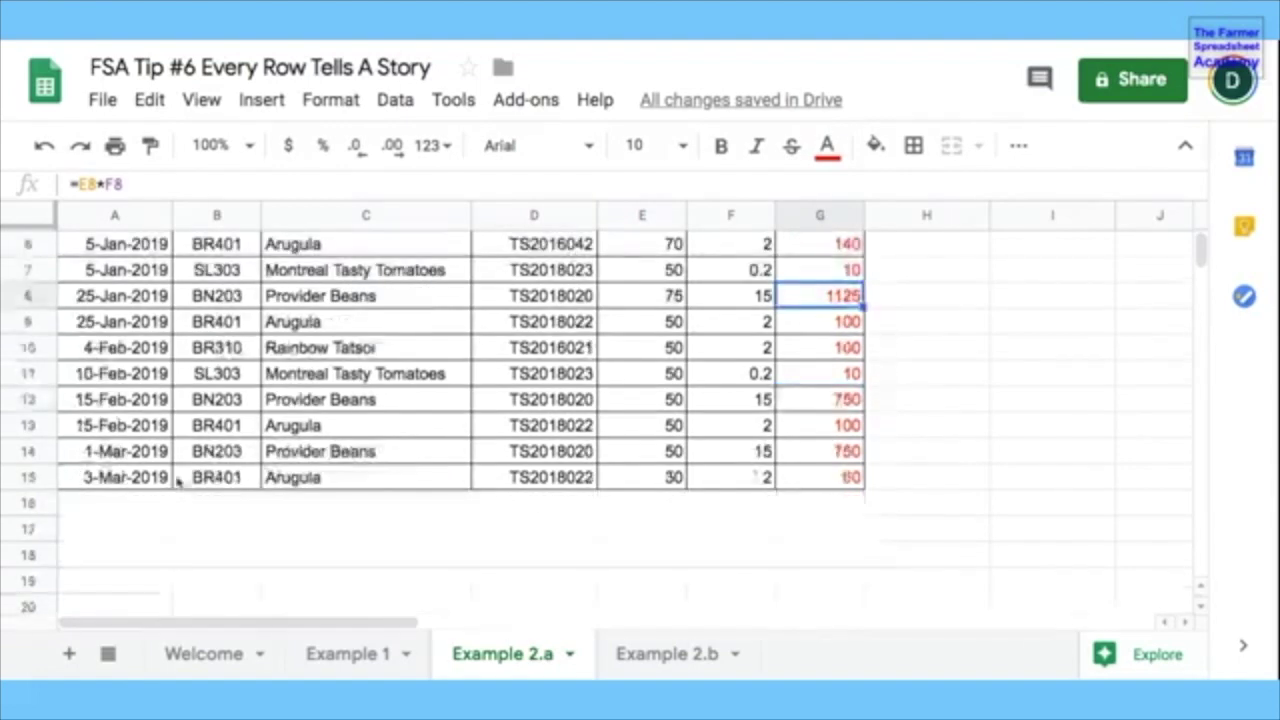
left_click(128, 401)
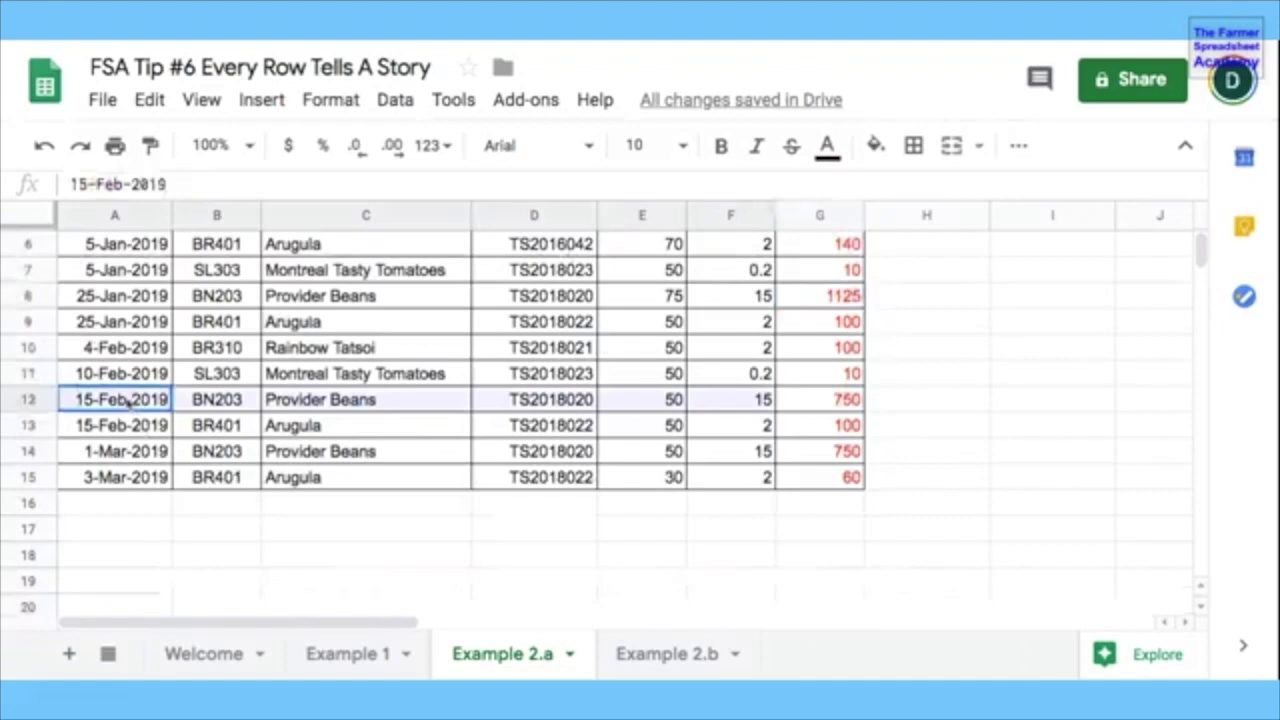
left_click_drag(128, 401, 562, 403)
left_click(133, 452)
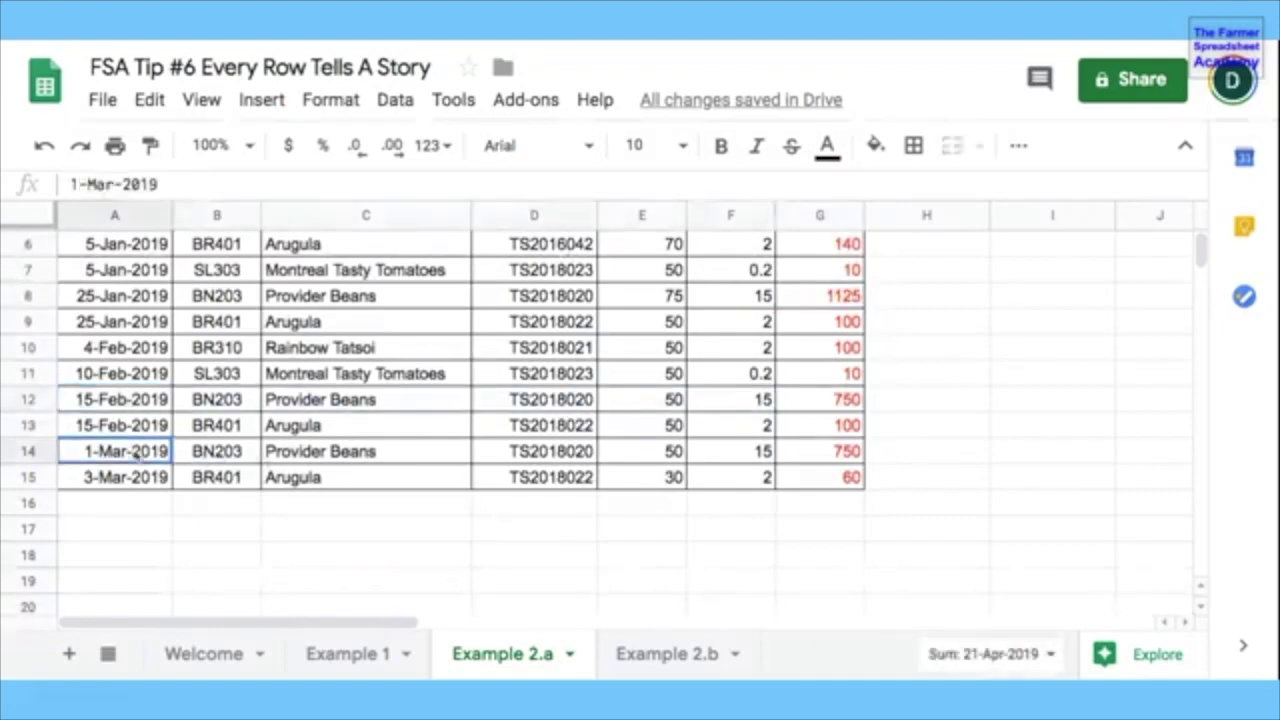
key("shift+Down")
key("shift+Right")
key("shift+Right")
key("shift+Right")
key("shift+Right")
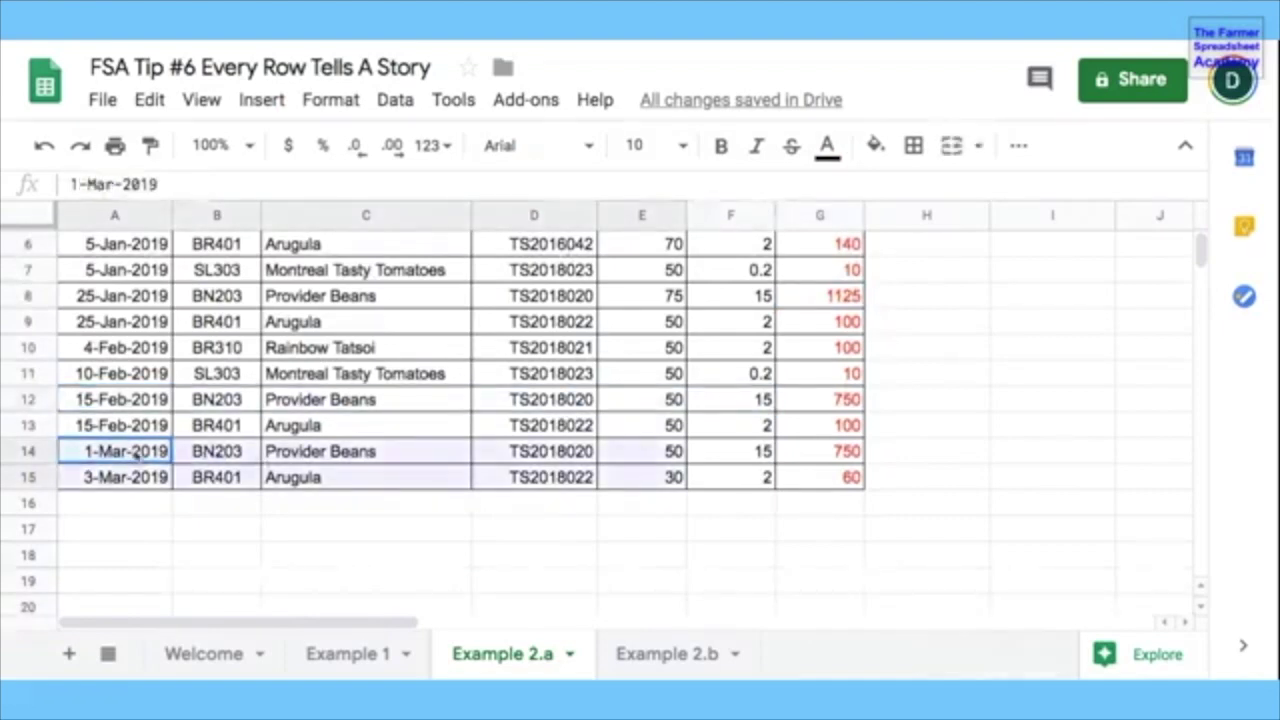
key("shift+Up")
scroll(575, 455, "up", 3)
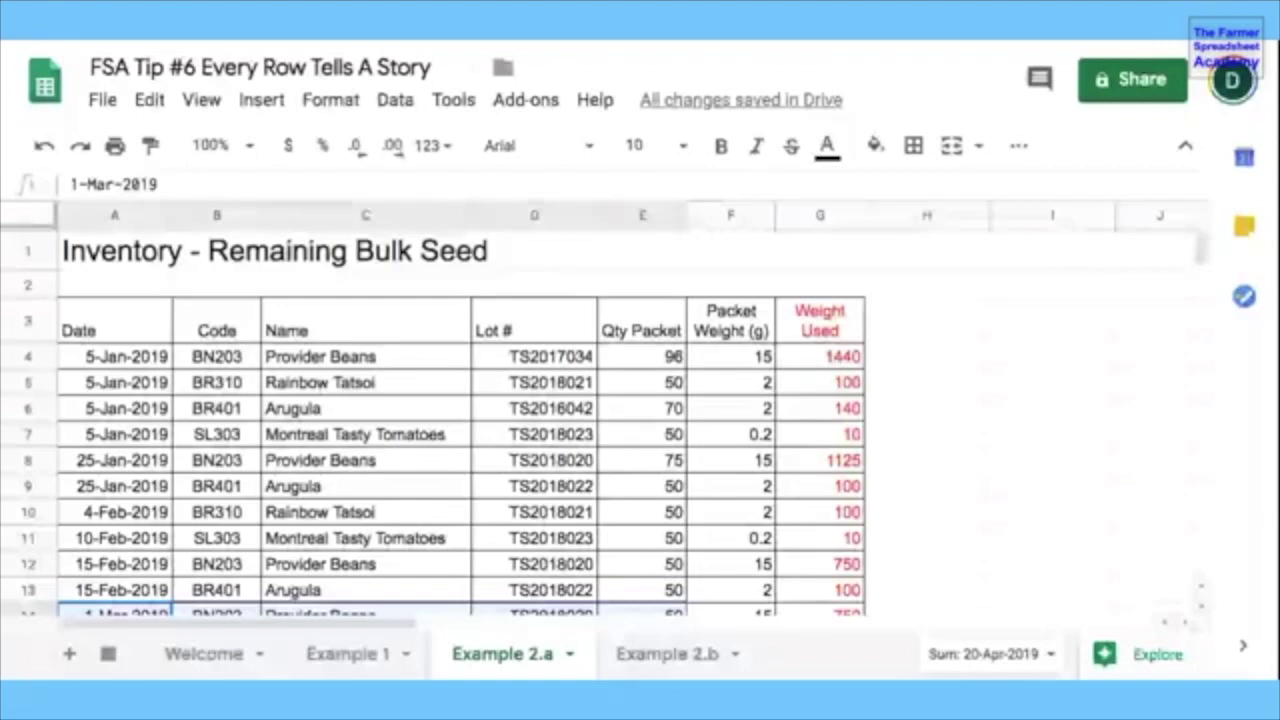
Step: On the Example 2.b sheet, go through the first Provider Beans row, selecting its lot number and start weight
left_click(662, 654)
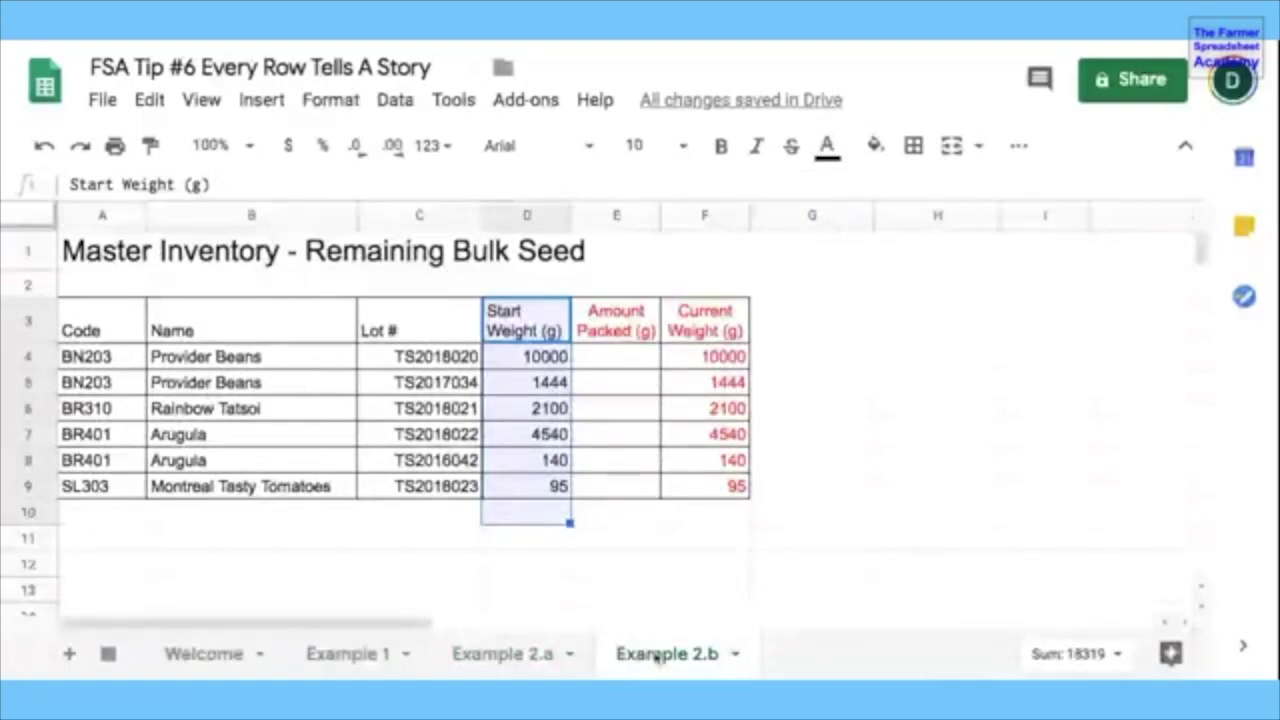
left_click(615, 537)
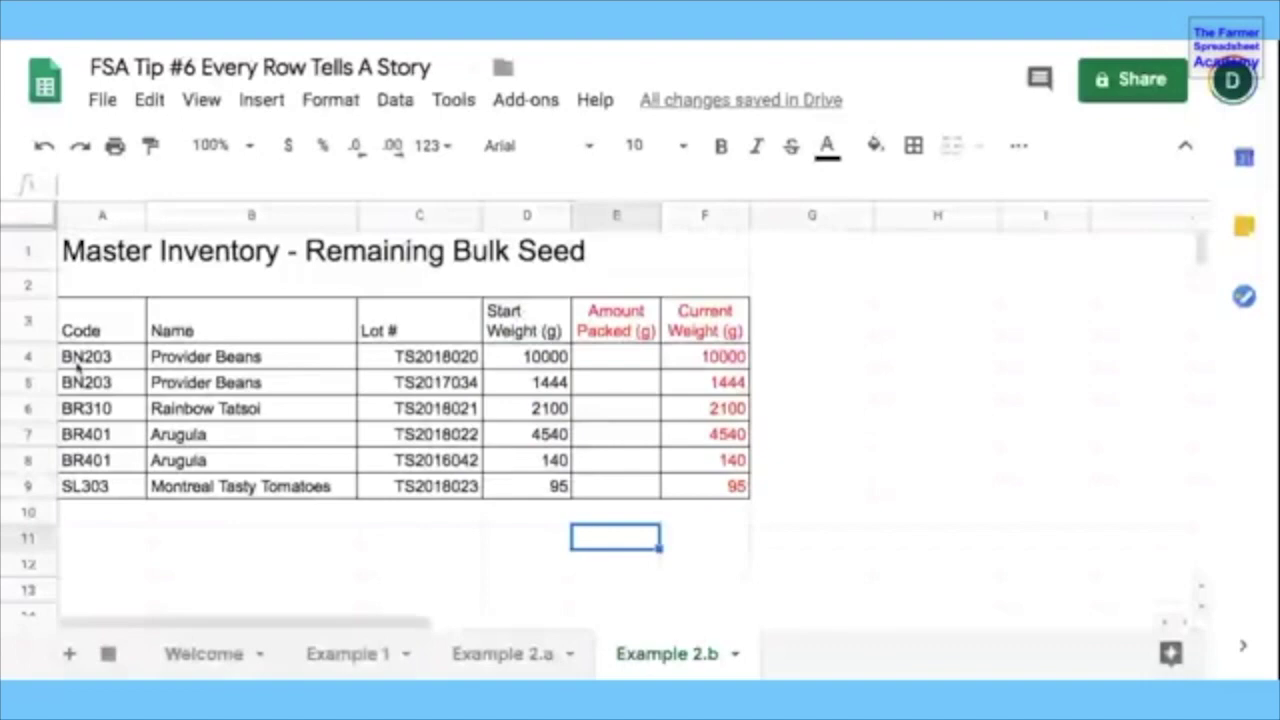
left_click(422, 363)
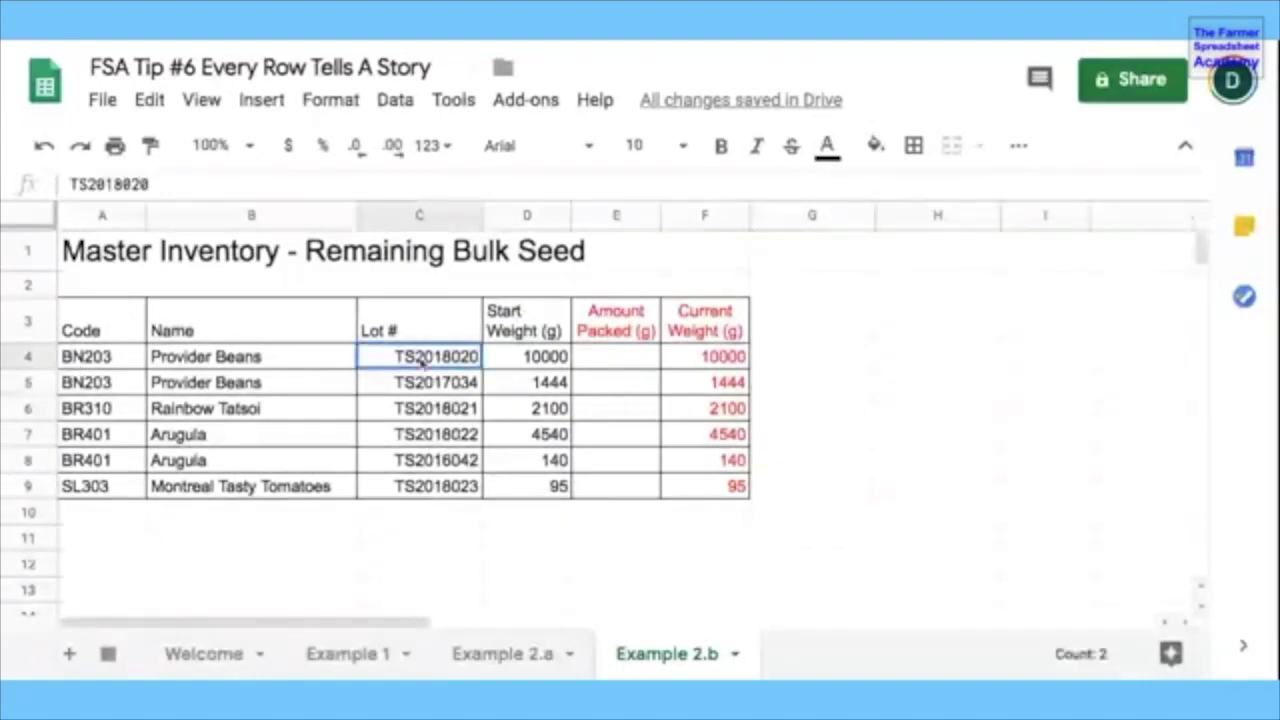
left_click(516, 364)
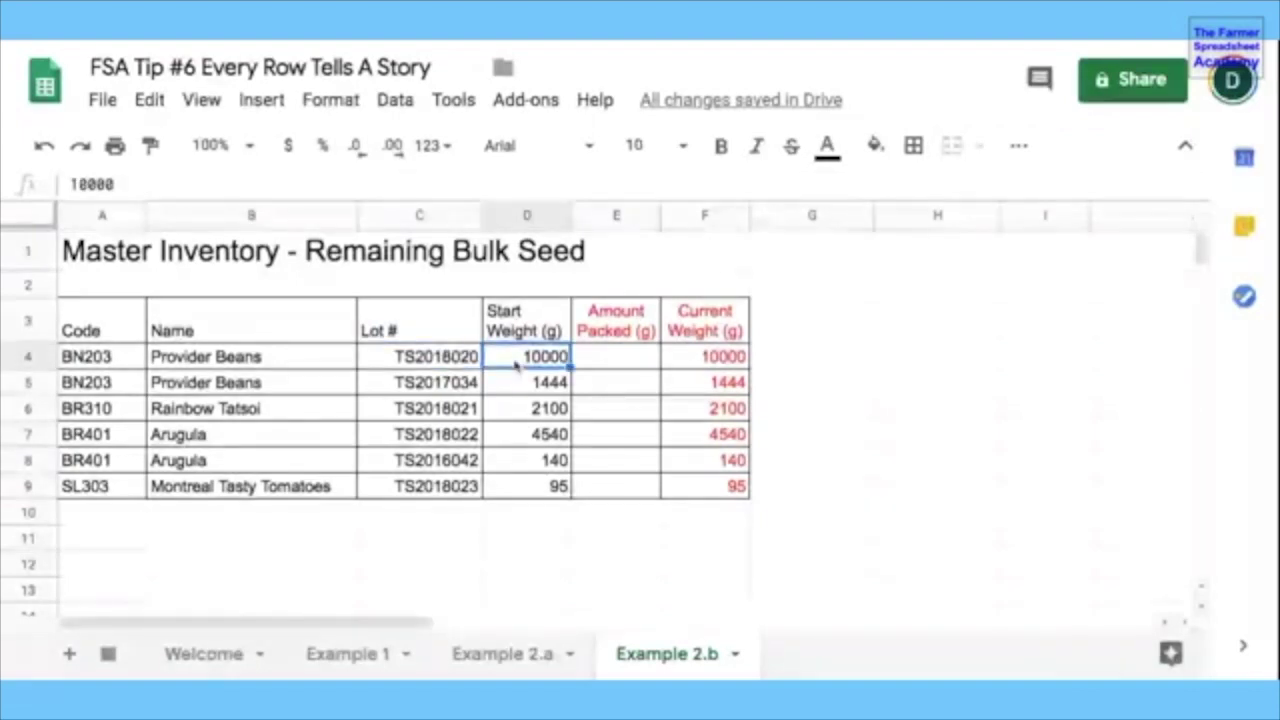
Step: Start a SUMIF formula in the Amount Packed cell E4, using the absolute lot number range 'Example 2.a'!$D$4:$D$15 as its test range
key("Tab")
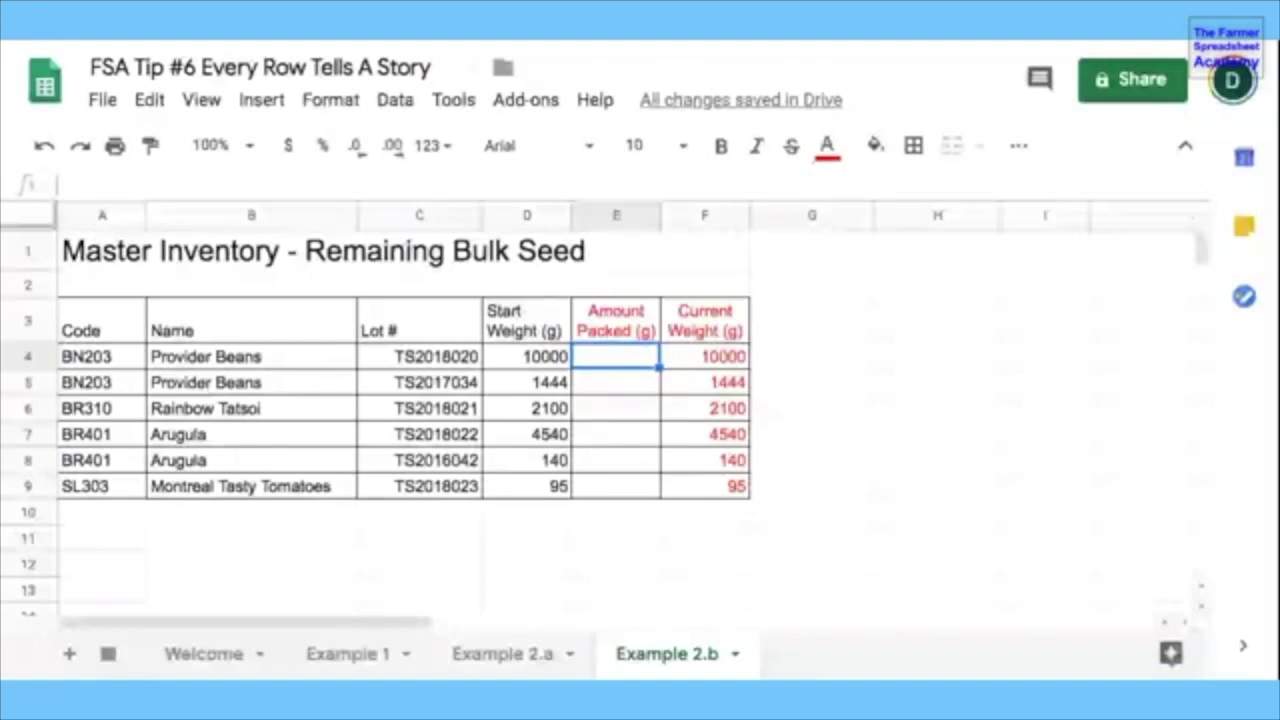
type("=s")
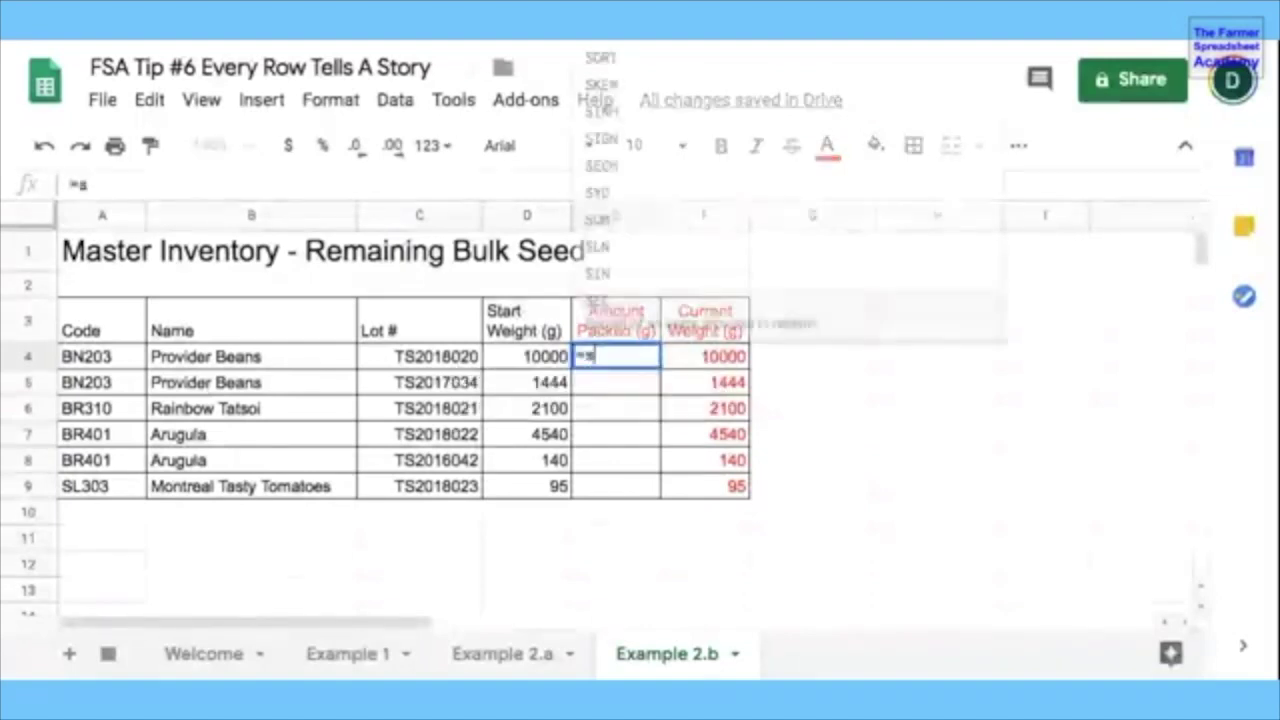
type("umif(")
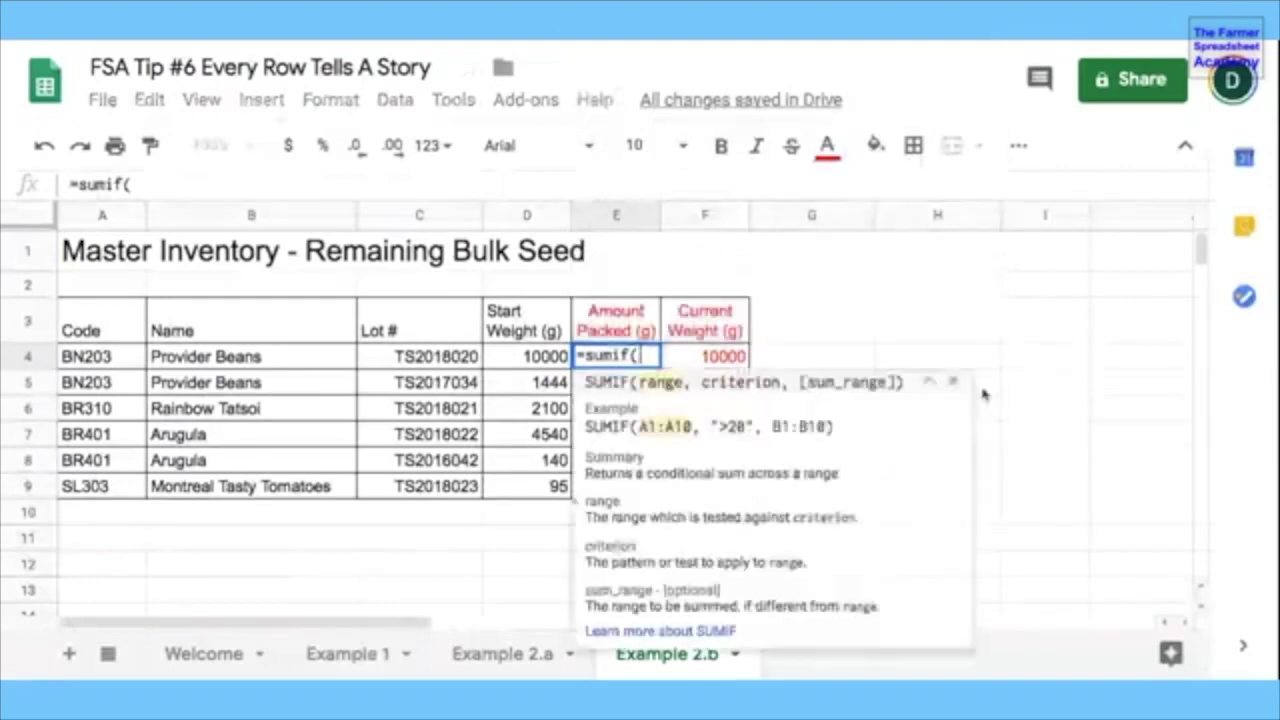
left_click(953, 381)
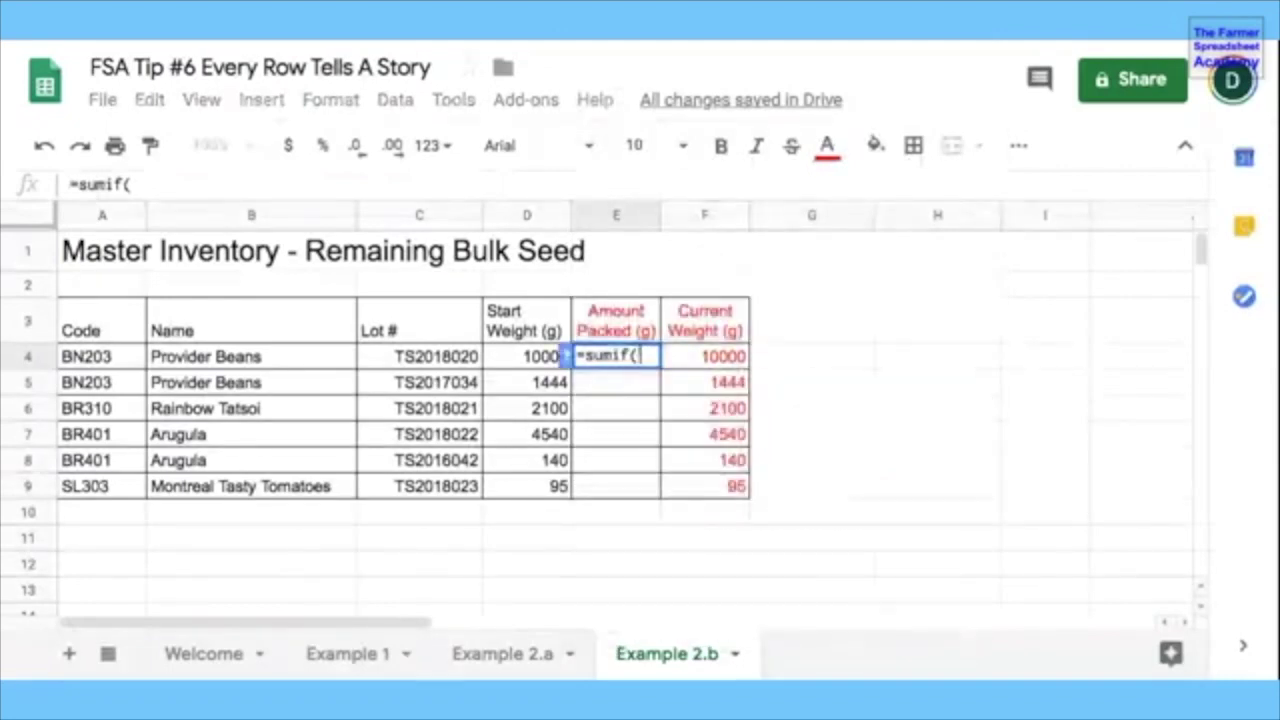
left_click(497, 654)
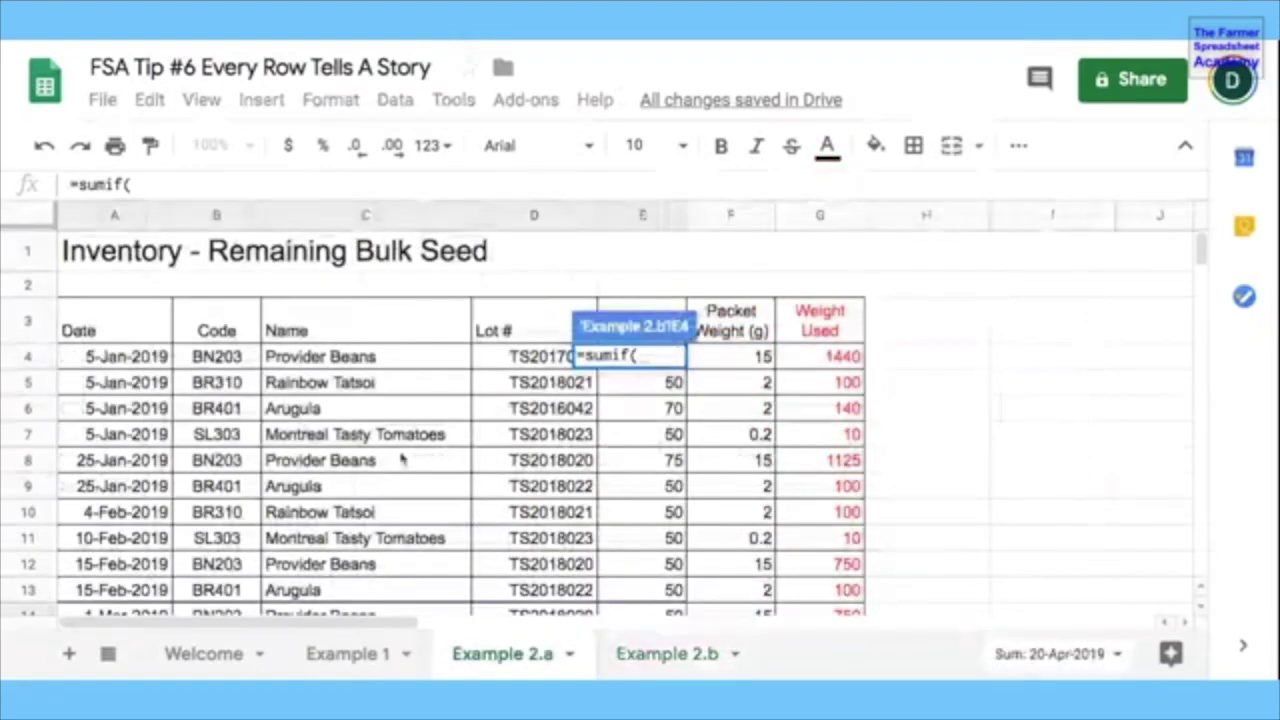
left_click_drag(534, 356, 534, 503)
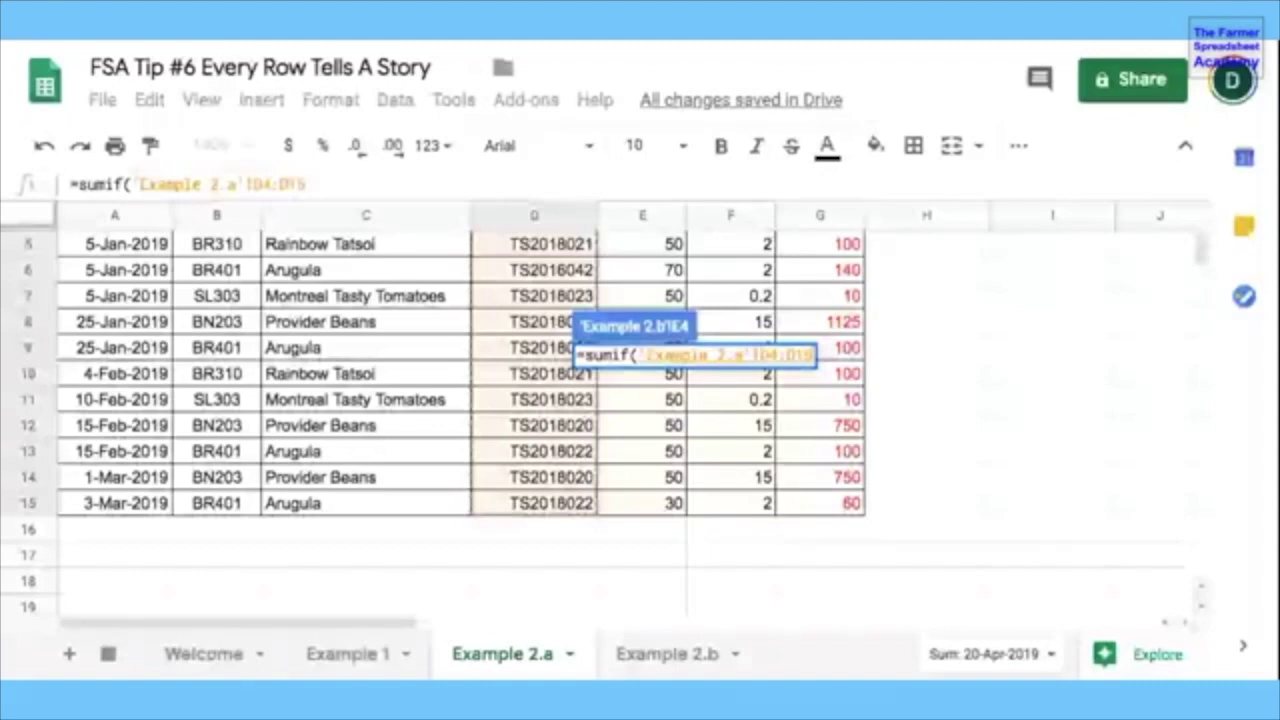
key("F4")
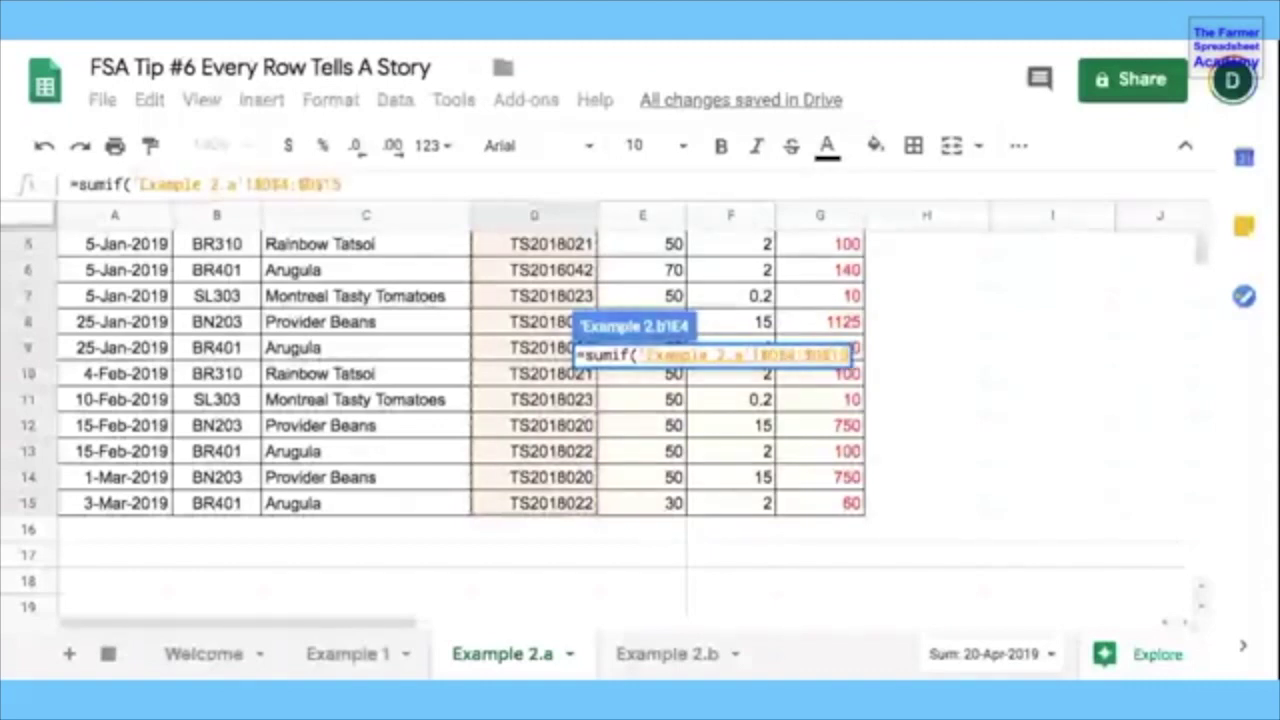
type(",")
Step: Complete the SUMIF formula with lot number cell C4 as criterion and the absolute Weight Used range 'Example 2.a'!$G$4:$G$15 as sum range
left_click(667, 654)
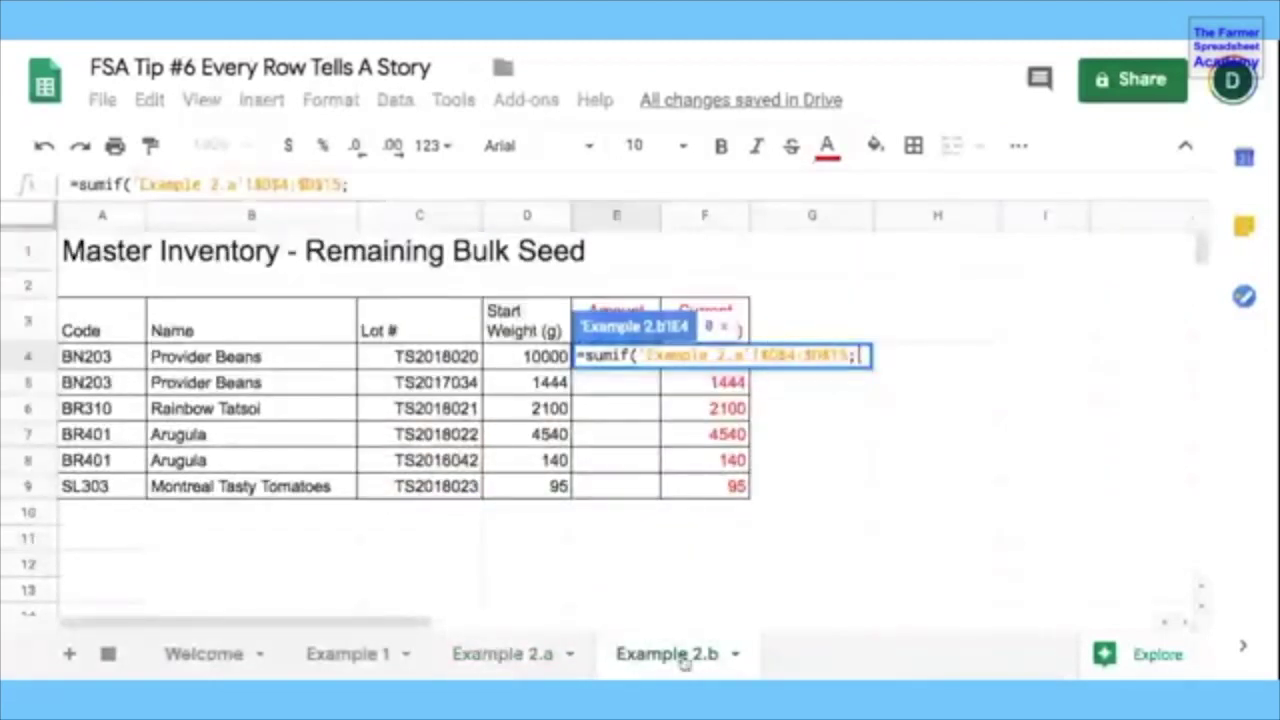
left_click(449, 366)
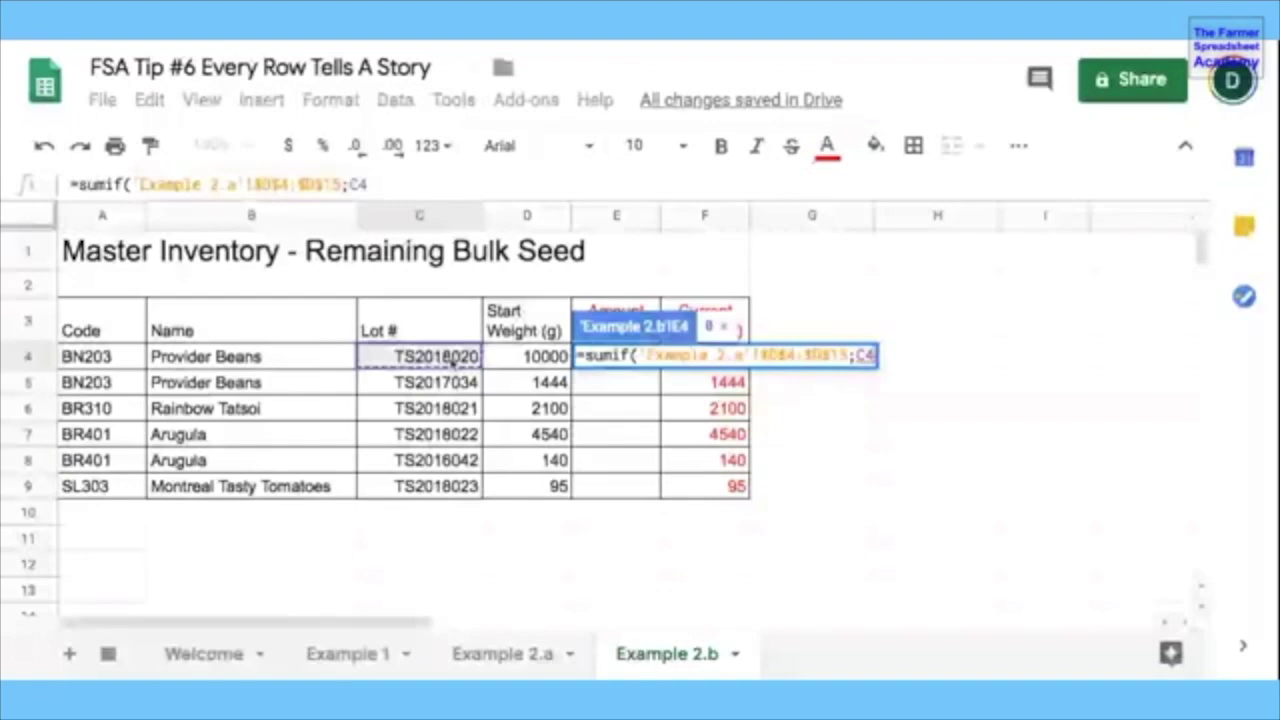
type(";")
left_click(502, 654)
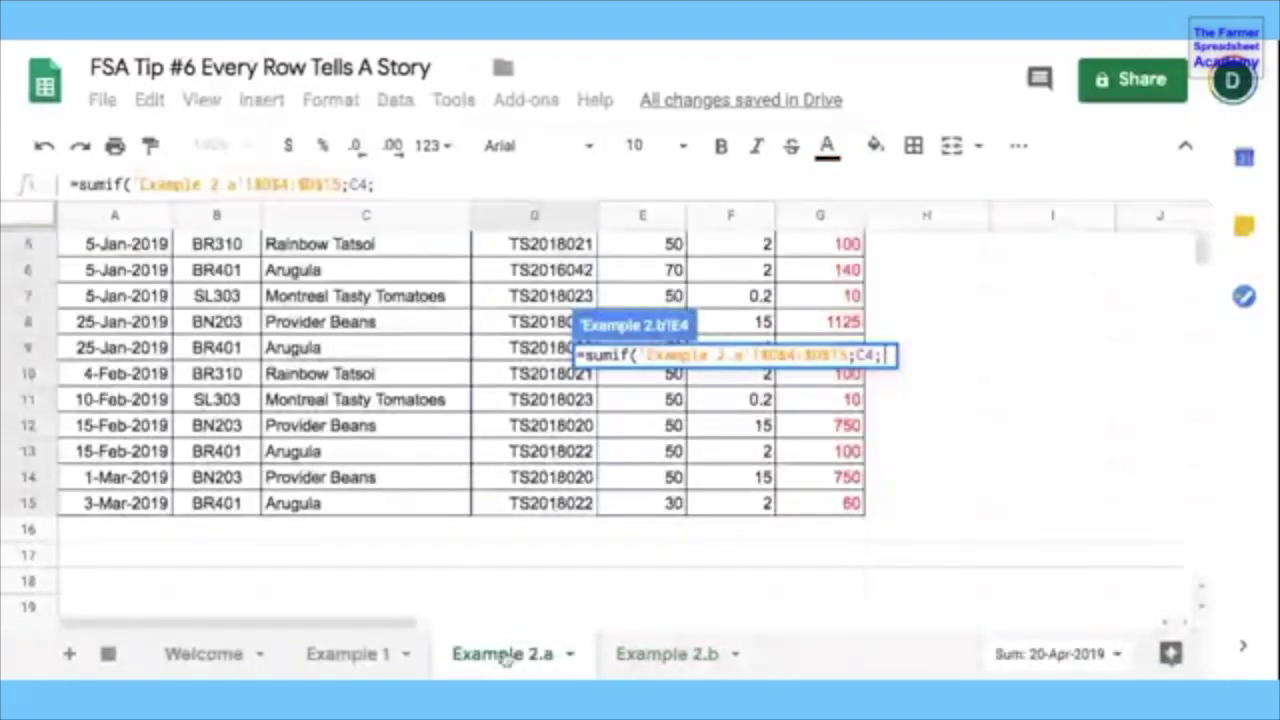
scroll(840, 408, "up", 3)
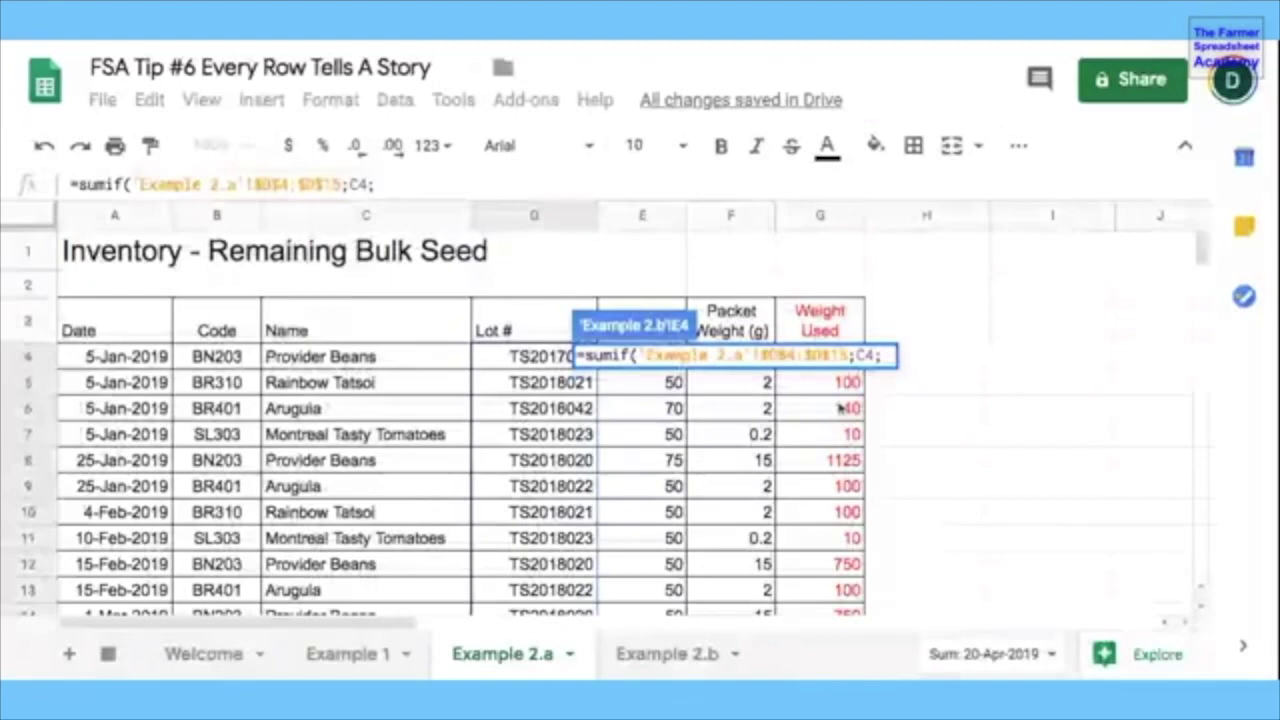
left_click_drag(820, 356, 820, 630)
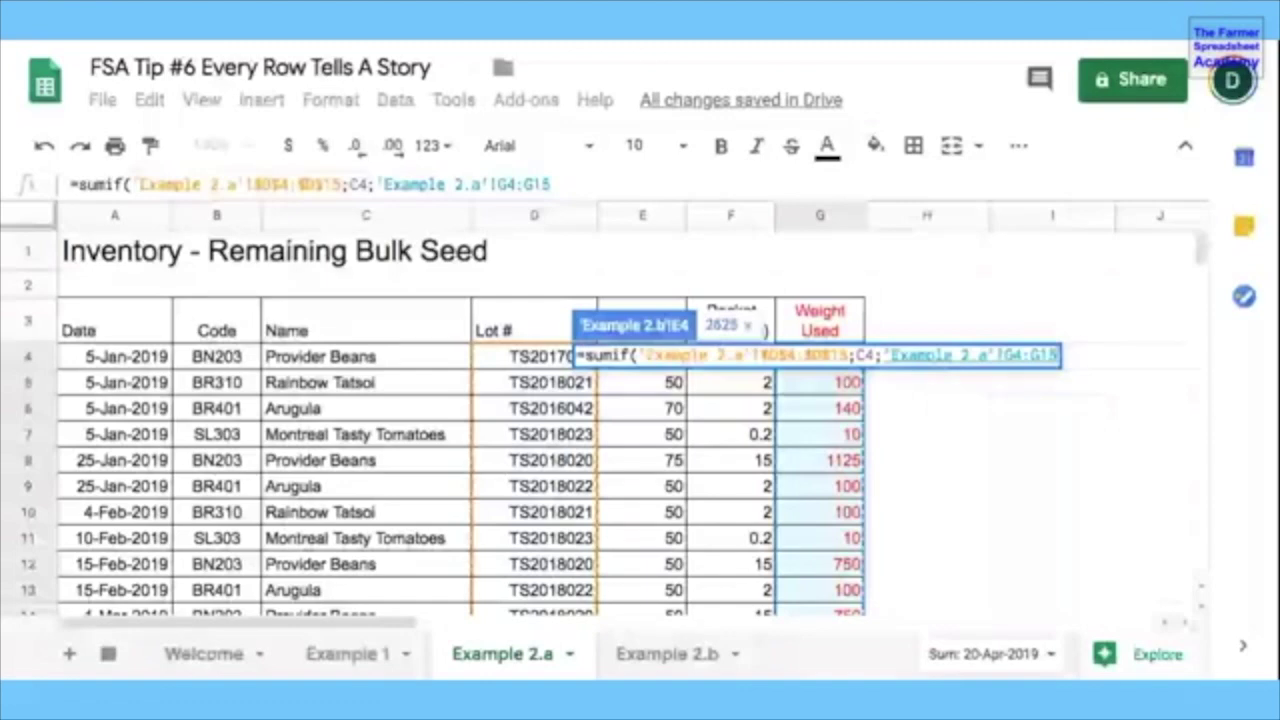
key("F4")
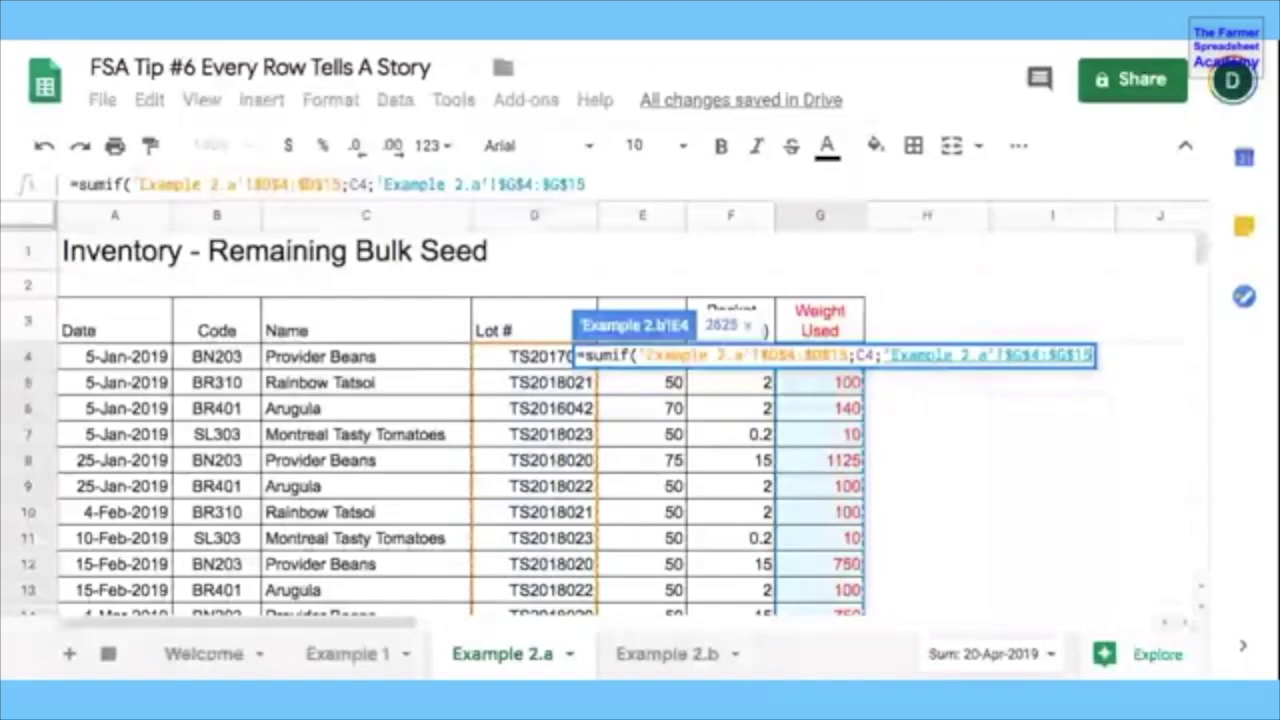
key("Return")
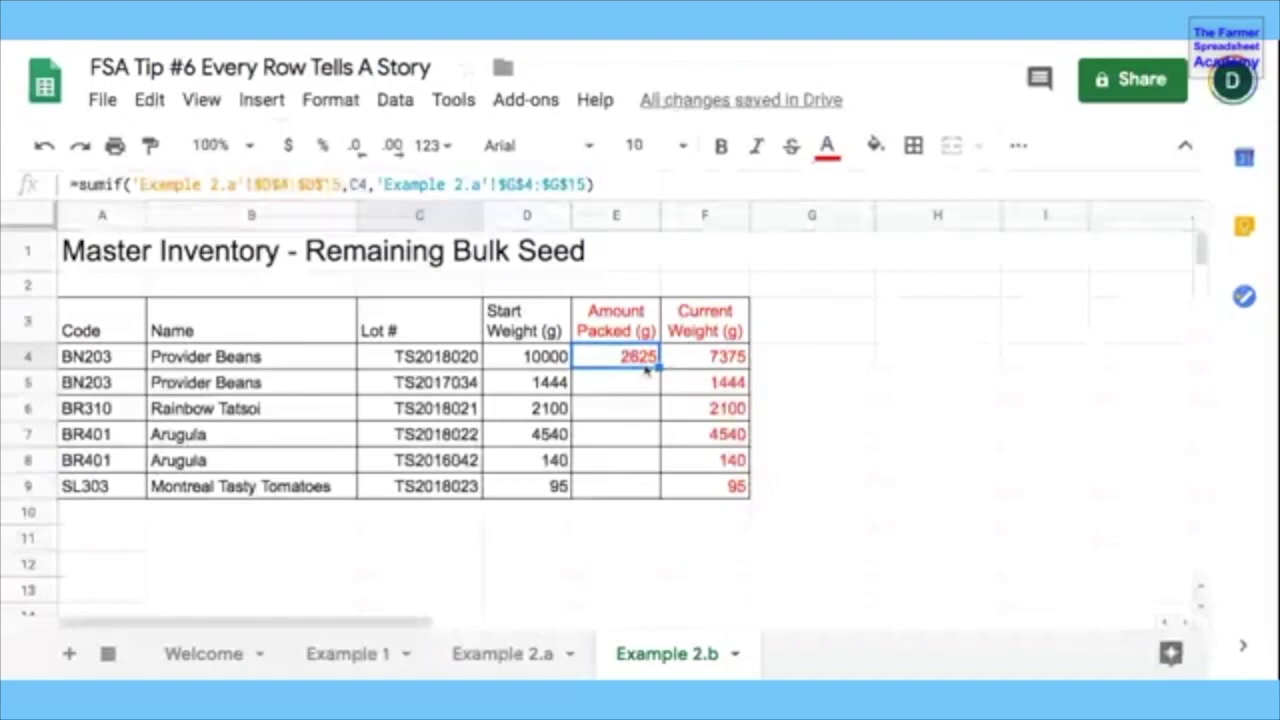
Step: Highlight the whole first Provider Beans row in the master inventory, from Code to Current Weight (A4:F4)
left_click(90, 356)
key("shift+Right")
key("shift+Right")
key("shift+Right")
key("shift+Right")
key("shift+Right")
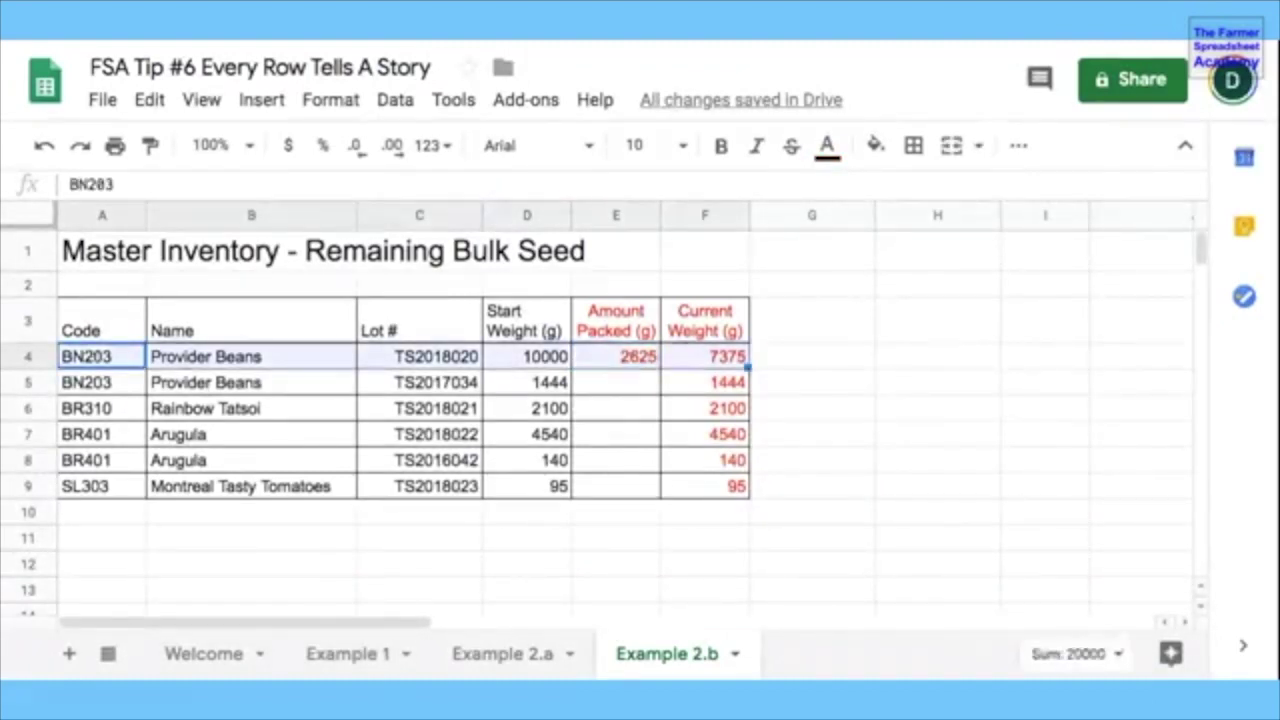
Step: Try to paste the E4 amount as plain values down the Amount Packed column through E9, and undo the paste
left_click(630, 366)
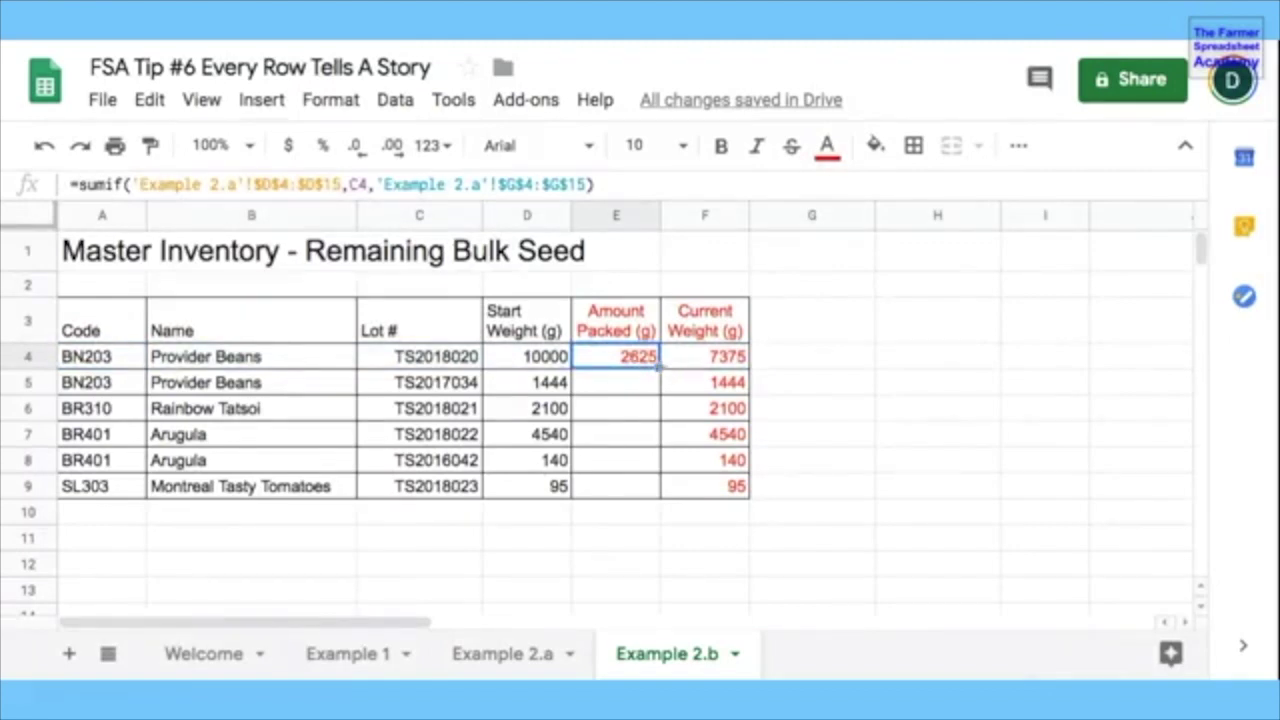
left_click_drag(658, 368, 658, 492)
key("ctrl+shift+v")
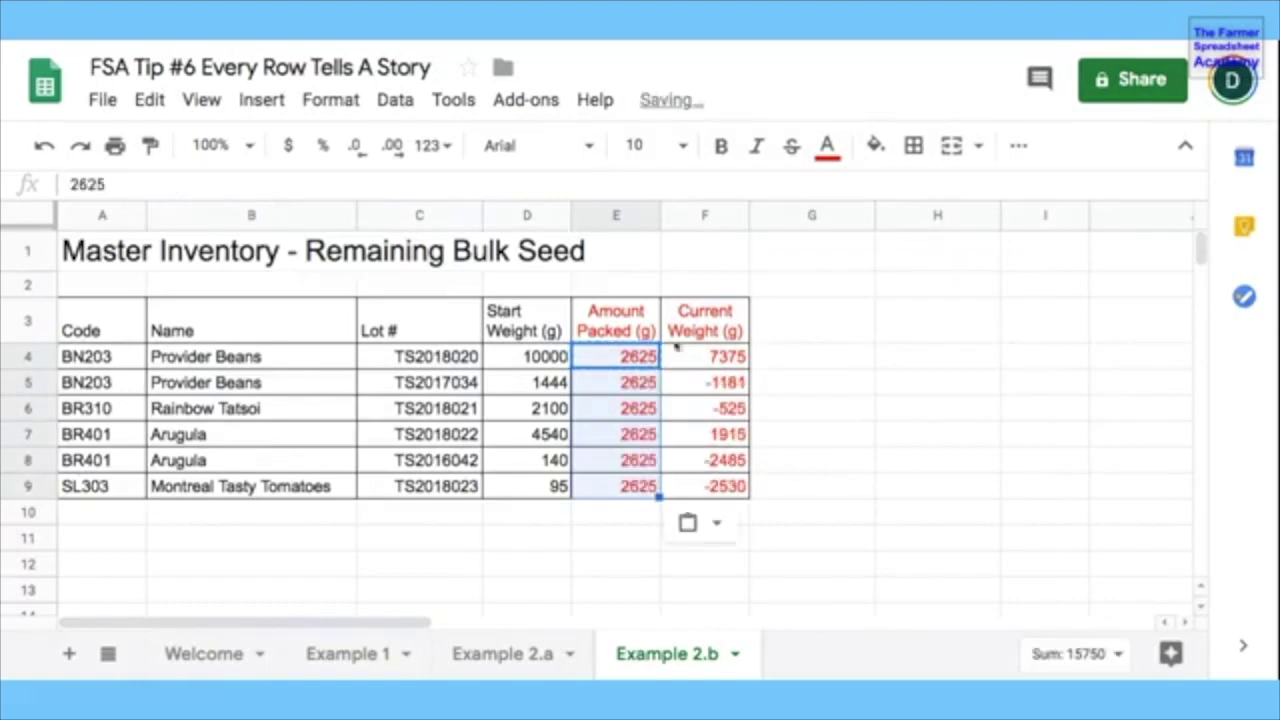
key("ctrl+z")
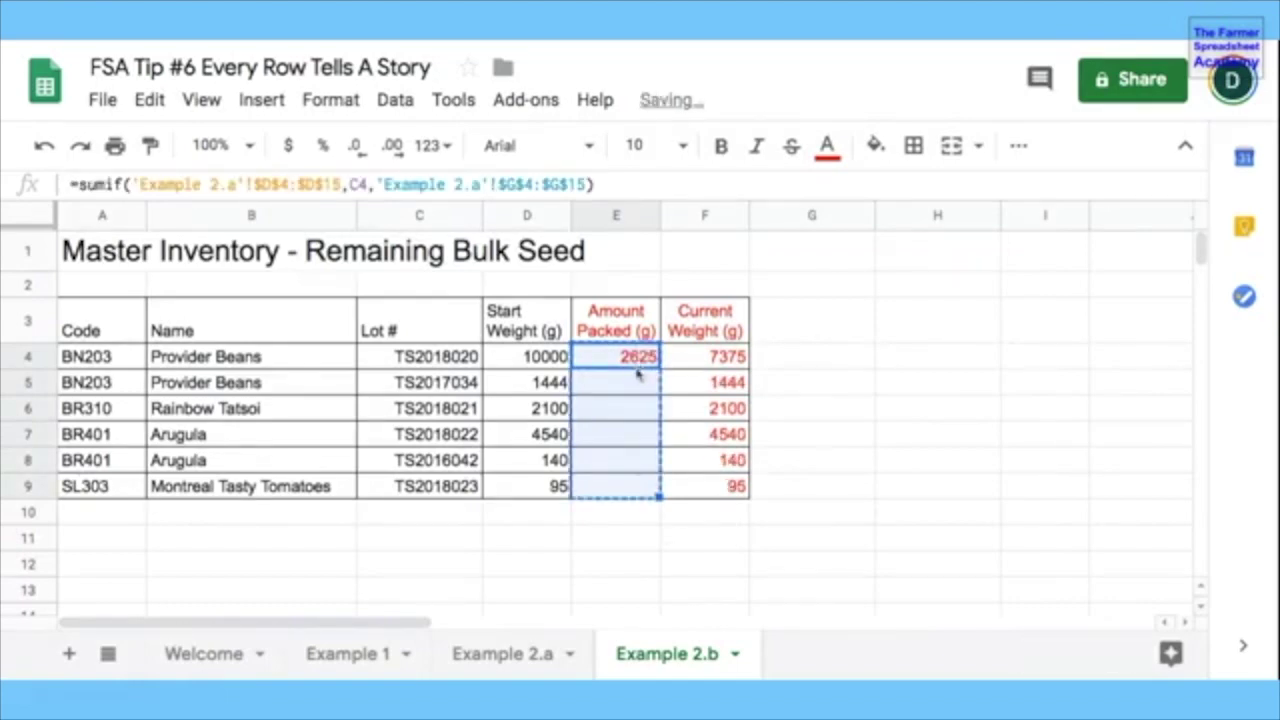
Step: Fill the SUMIF formula from E4 down the Amount Packed column through E9
left_click(645, 370)
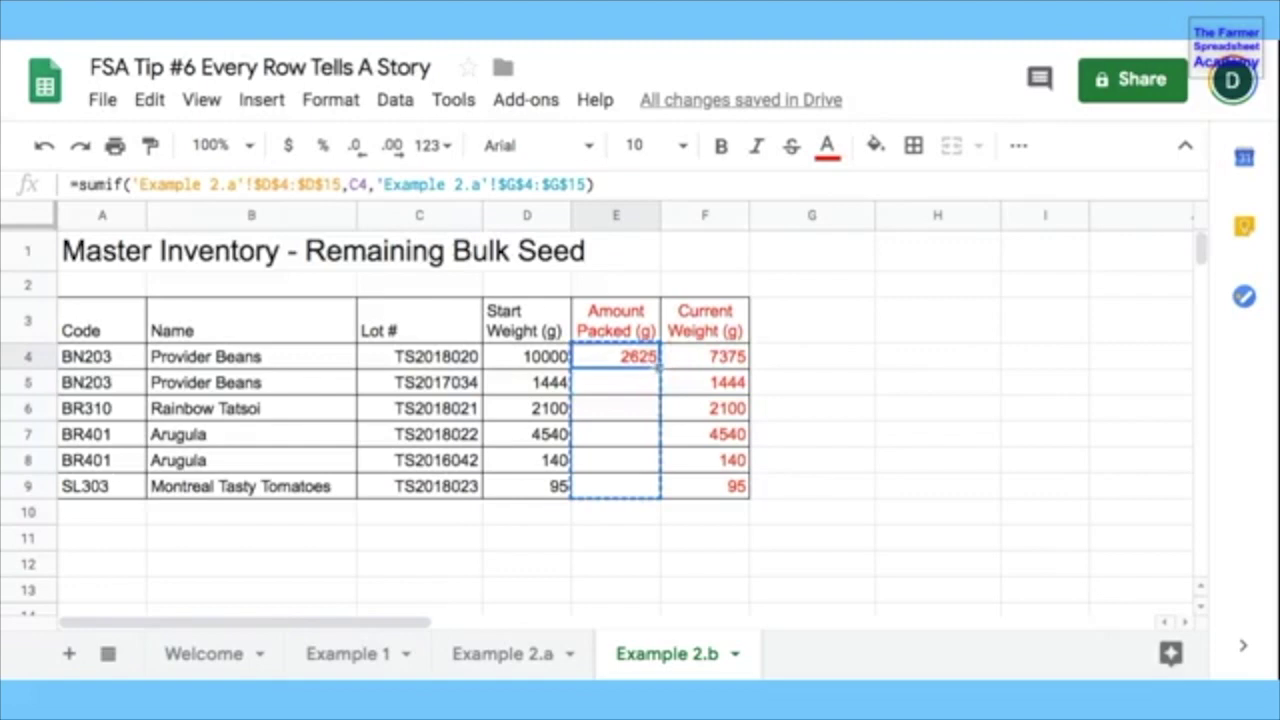
double_click(658, 368)
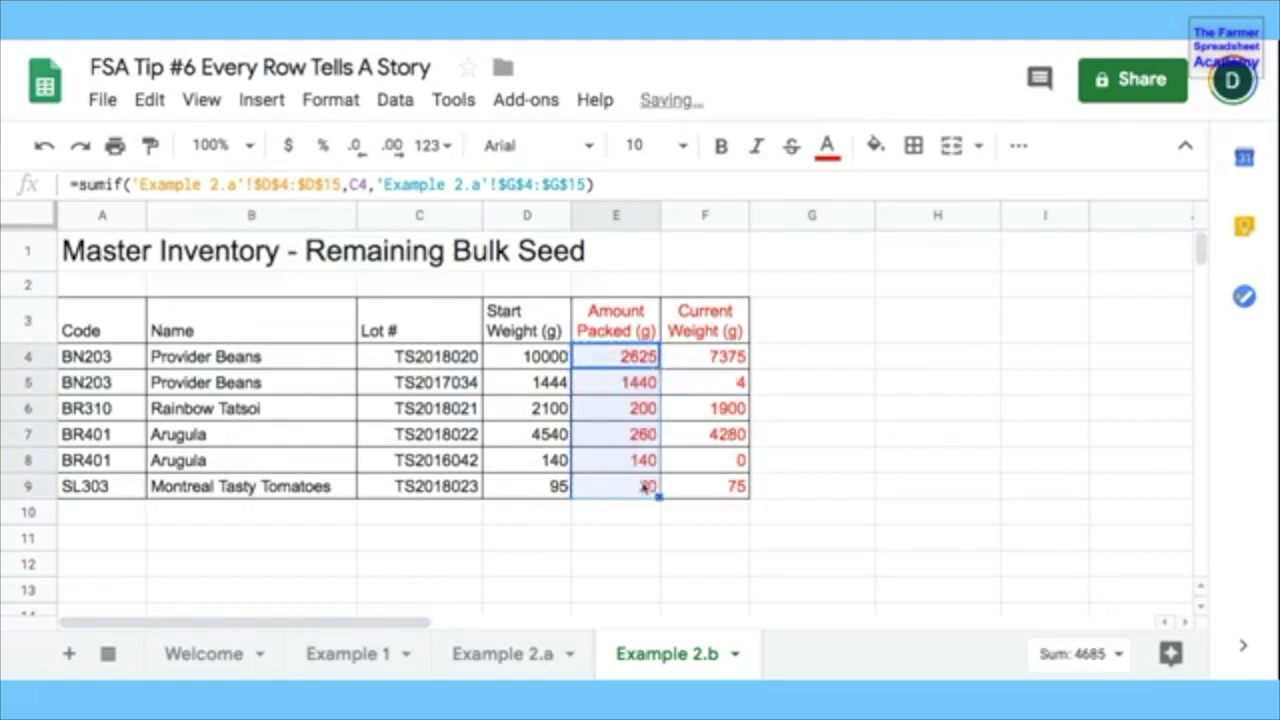
Step: Inspect the filled formula in E5 and compare it with the packing records on the Example 2.a sheet, returning to Example 2.b
left_click(655, 392)
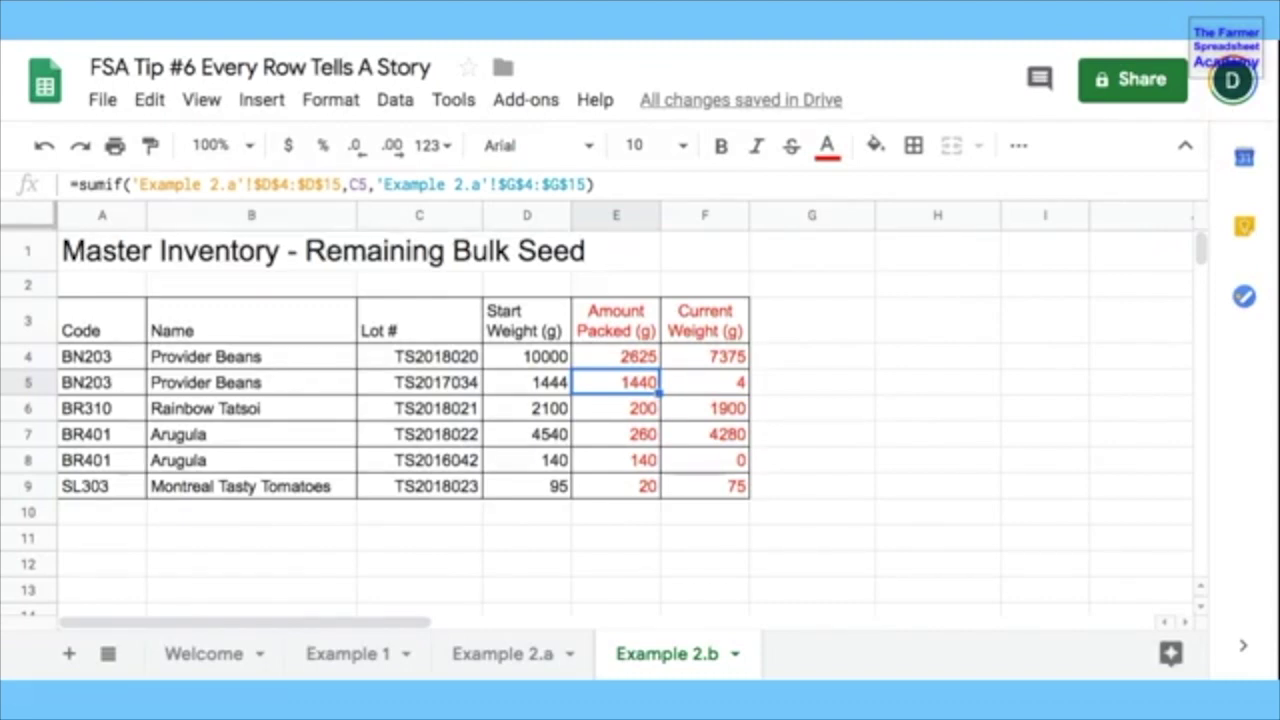
left_click(513, 656)
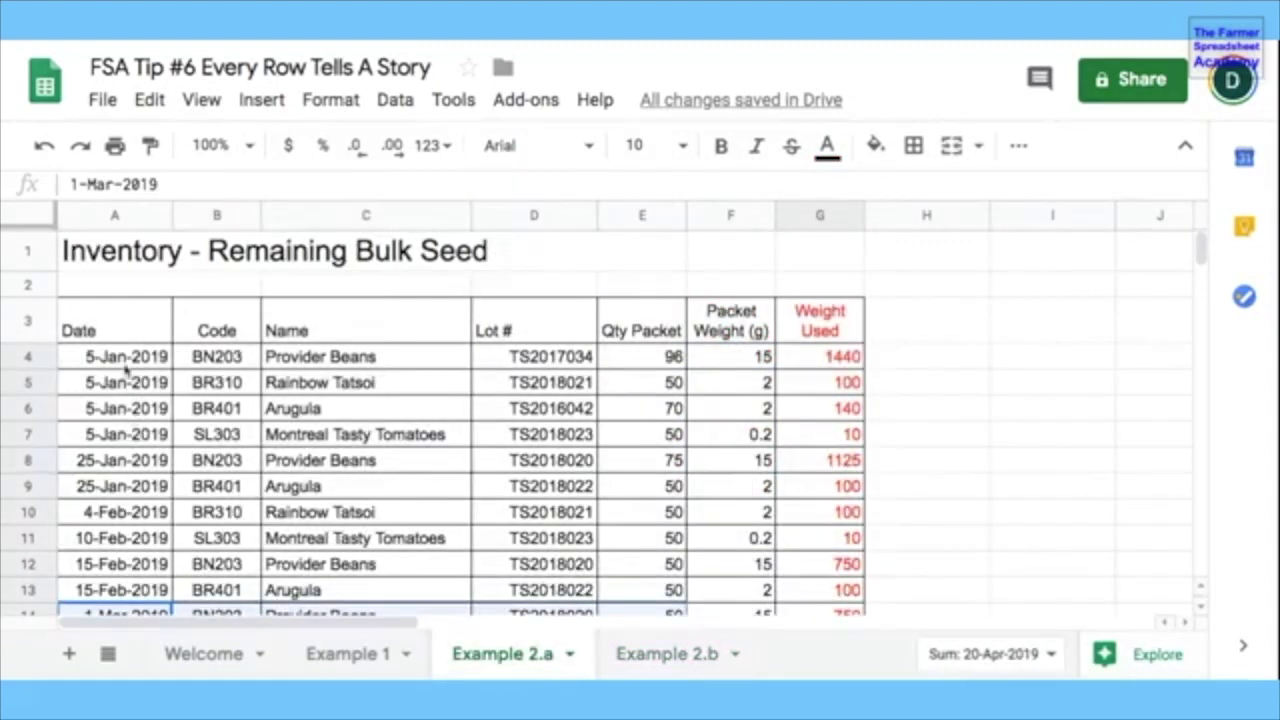
left_click(664, 656)
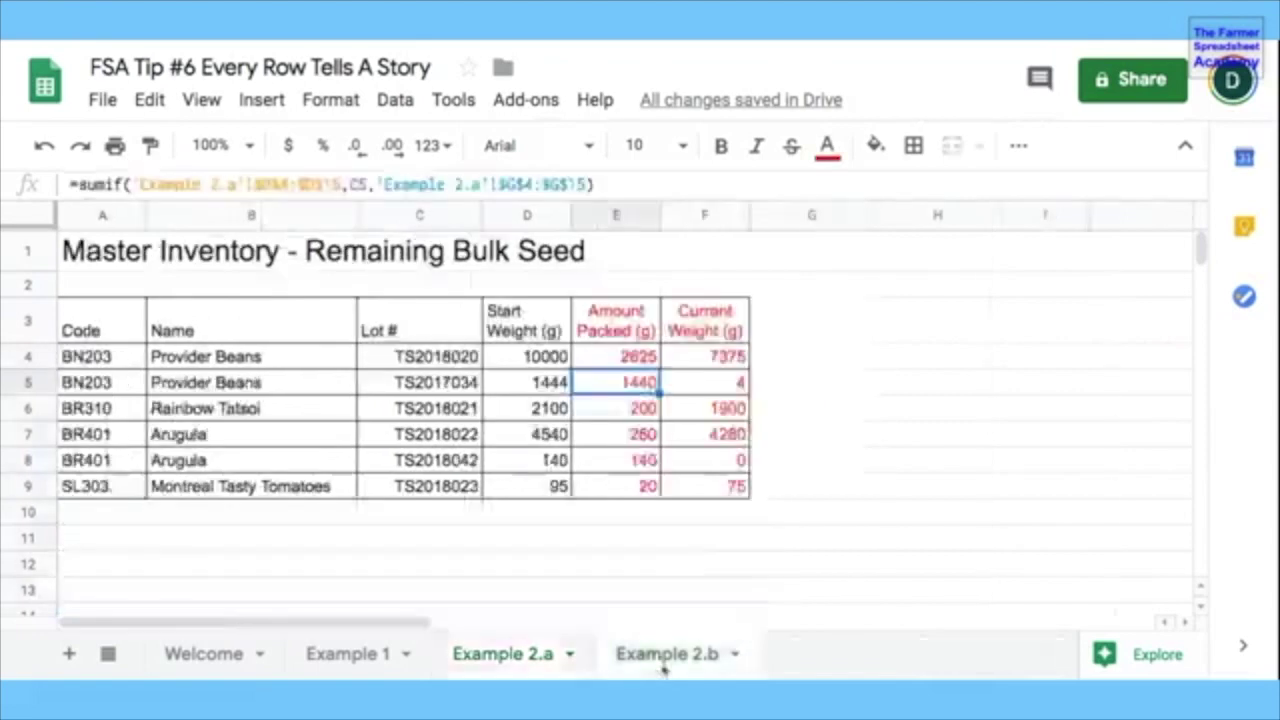